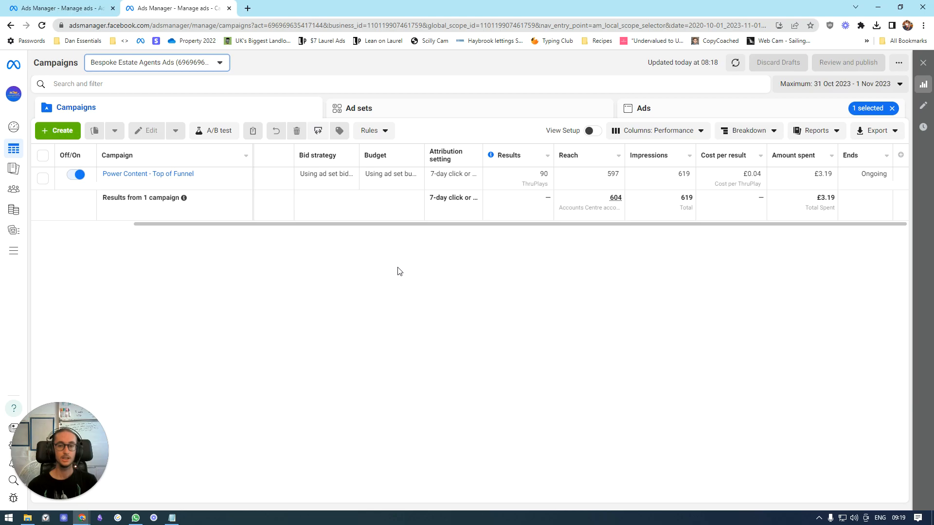
Switch the campaign table to the Video engagement column preset and bring its video play percentage columns into view.
click(667, 136)
click(602, 230)
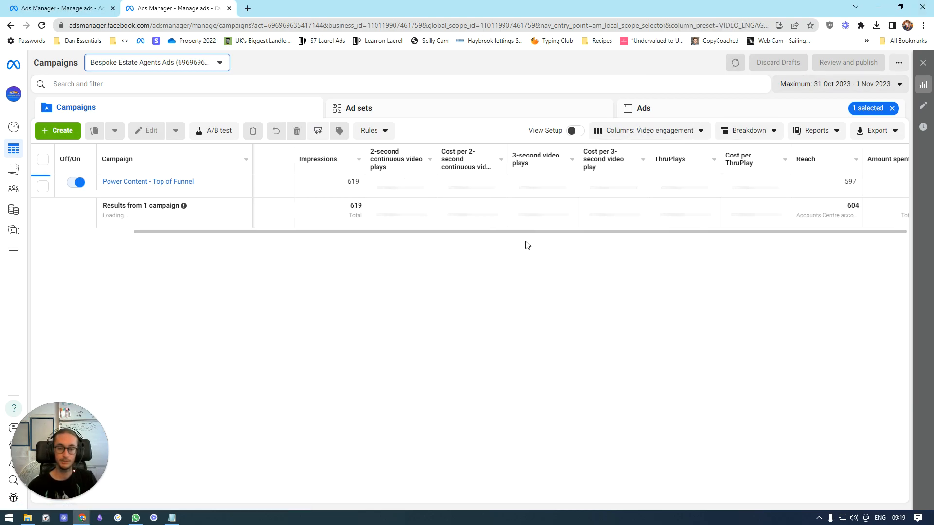
drag(707, 233, 823, 238)
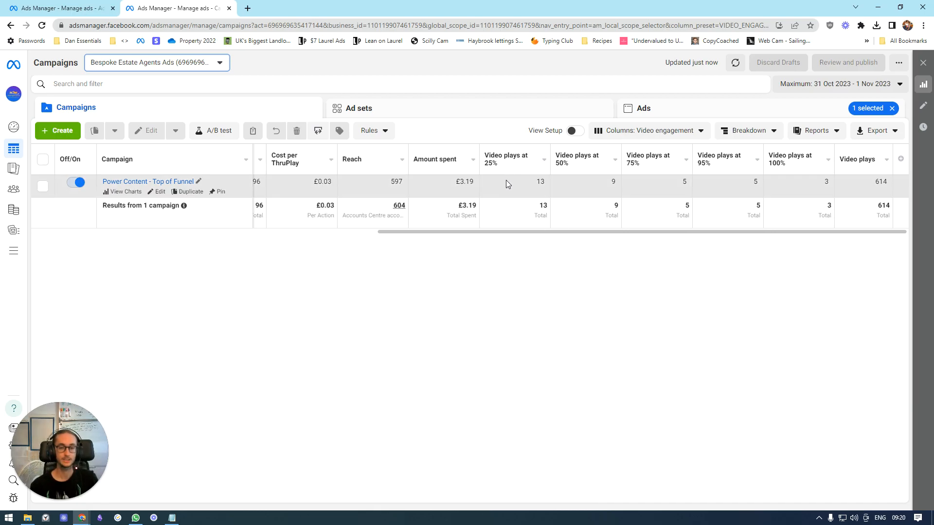
Examine the Power Content - Top of Funnel campaign's Video plays at 25% and its other video engagement metrics.
drag(506, 178, 550, 182)
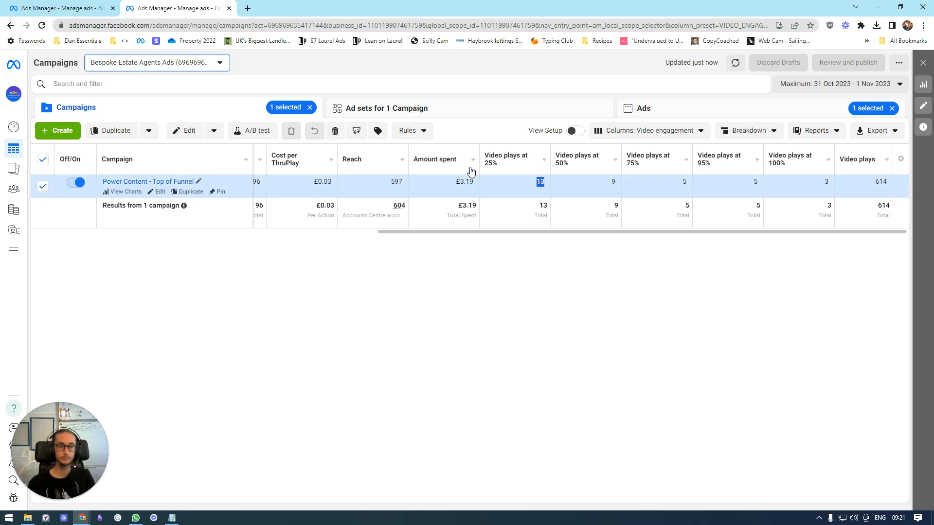
click(546, 289)
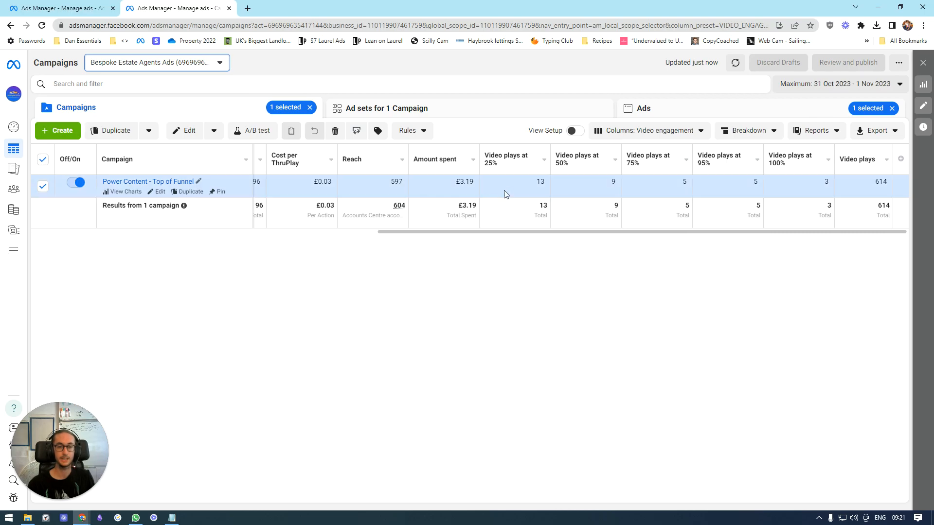
click(614, 131)
click(394, 259)
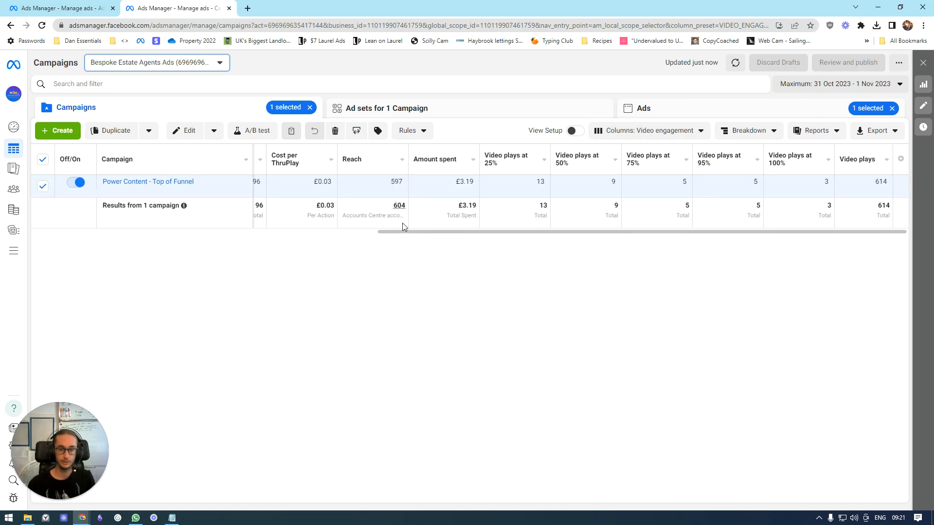
drag(403, 233, 140, 230)
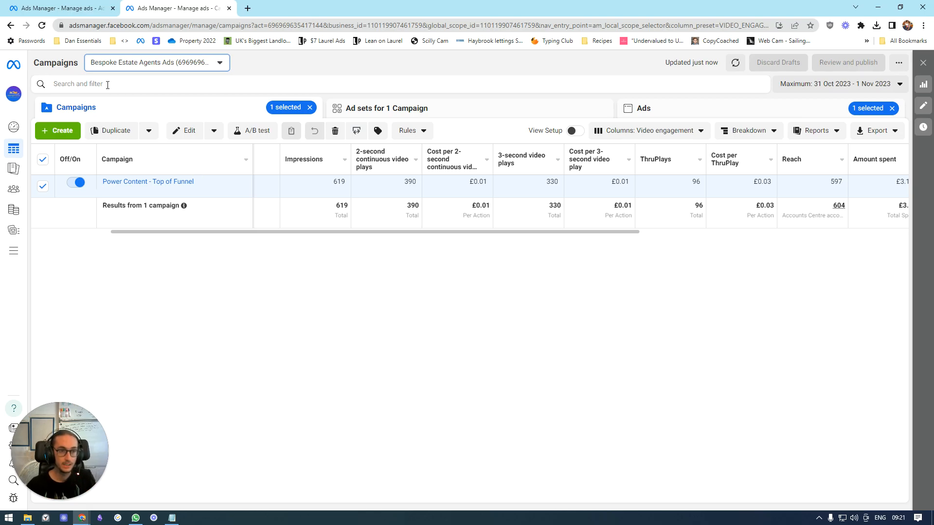
In the other open ad account, view the TOF - Power Content 07-07-2023 ad sets and examine their Hook Rate and Hold Rate.
click(89, 8)
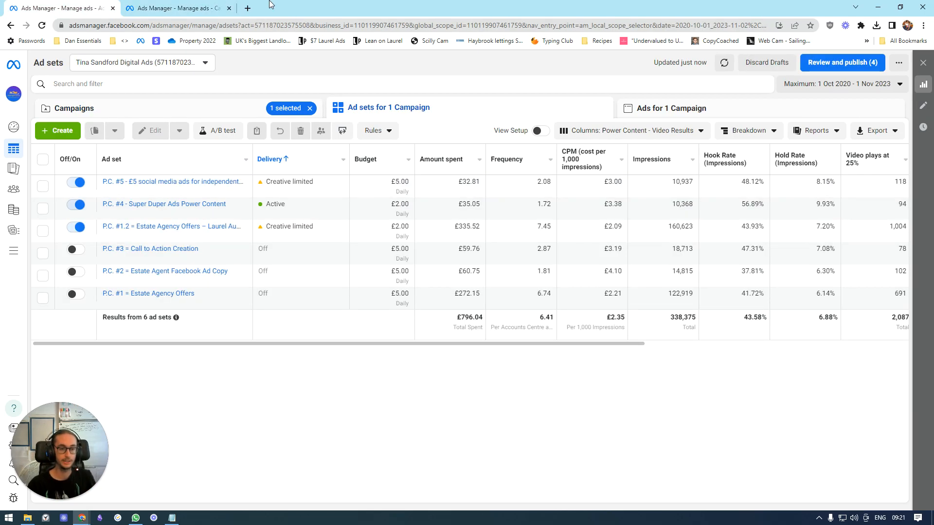
click(202, 108)
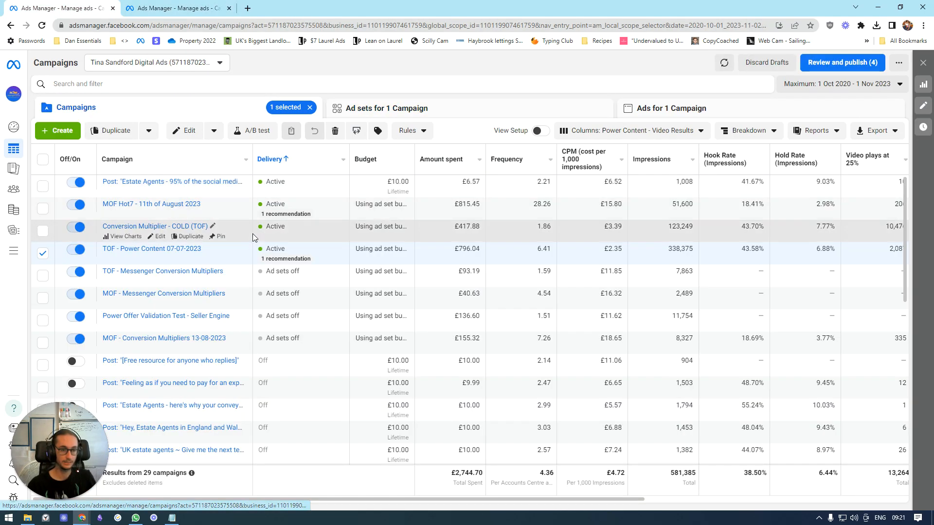
click(185, 249)
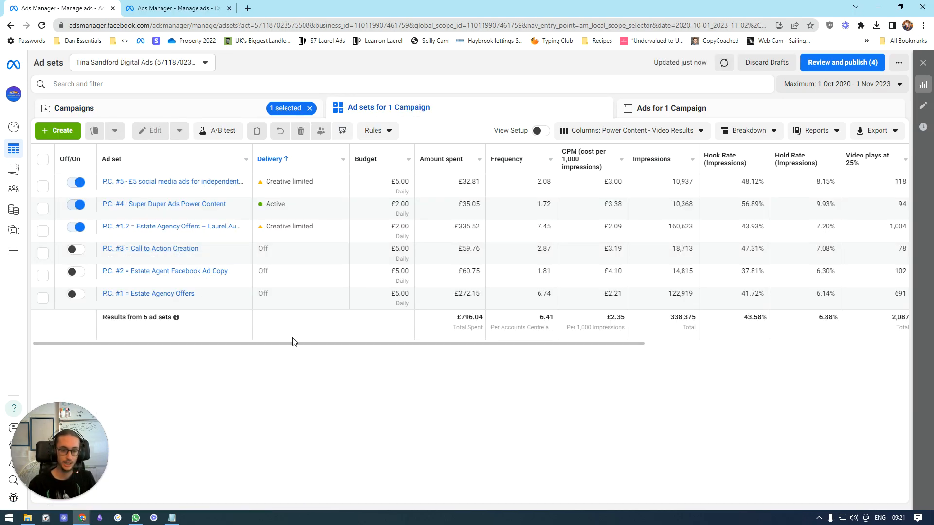
drag(298, 343, 567, 343)
click(399, 184)
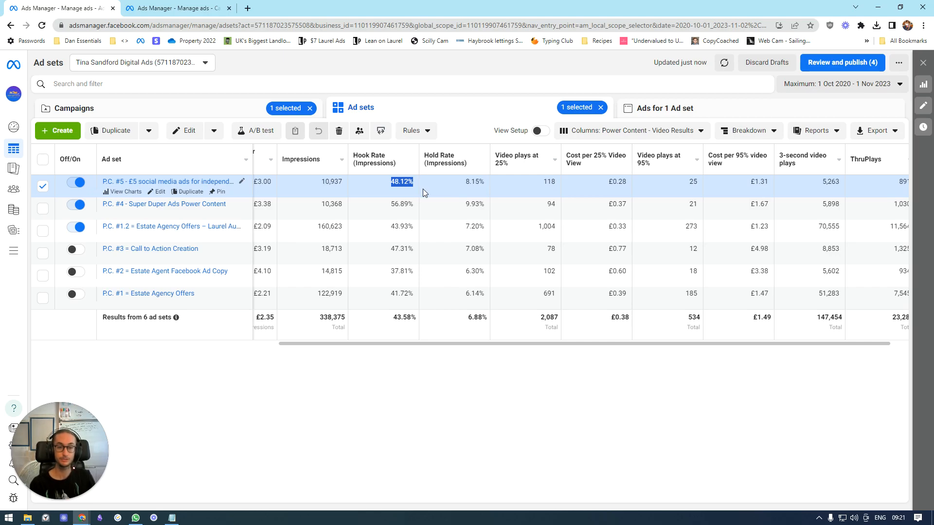
drag(402, 183, 487, 188)
click(469, 404)
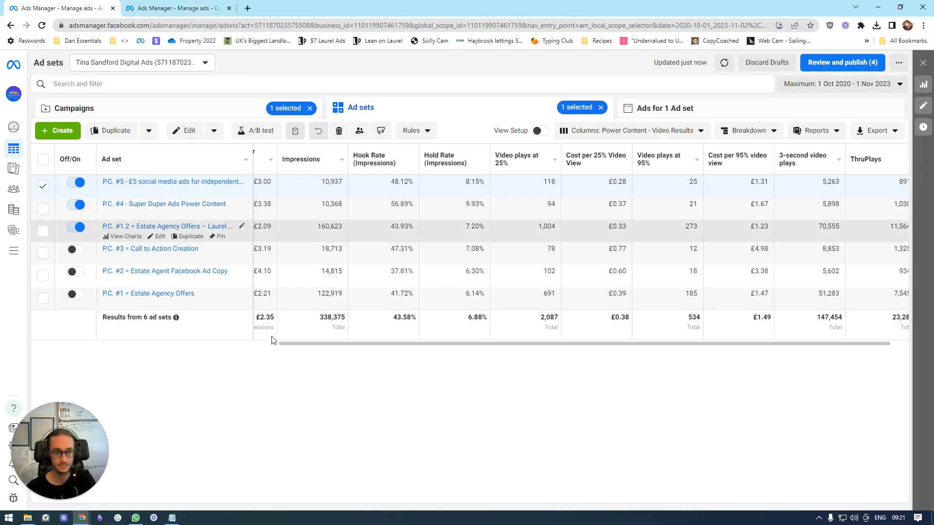
Return to the Bespoke Estate Agents Ads account, open column customisation for its campaign table and review the available metrics.
click(202, 7)
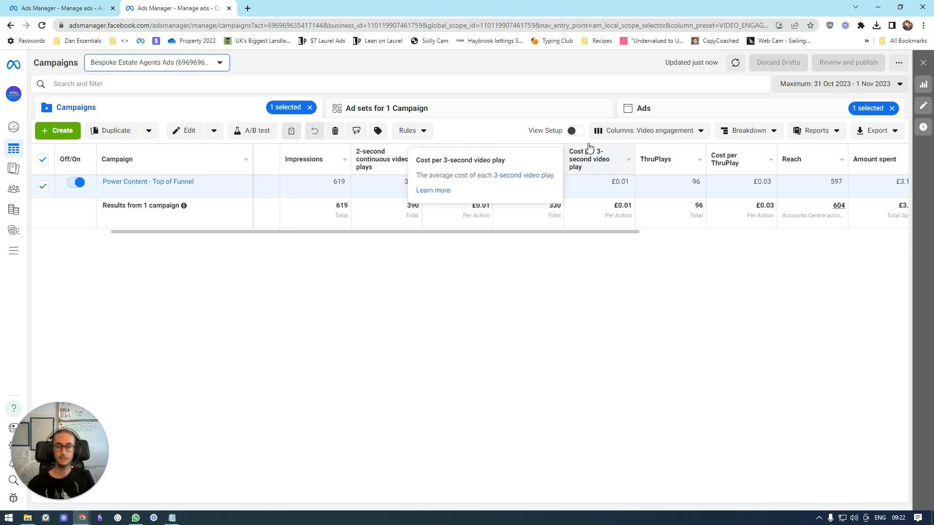
click(626, 136)
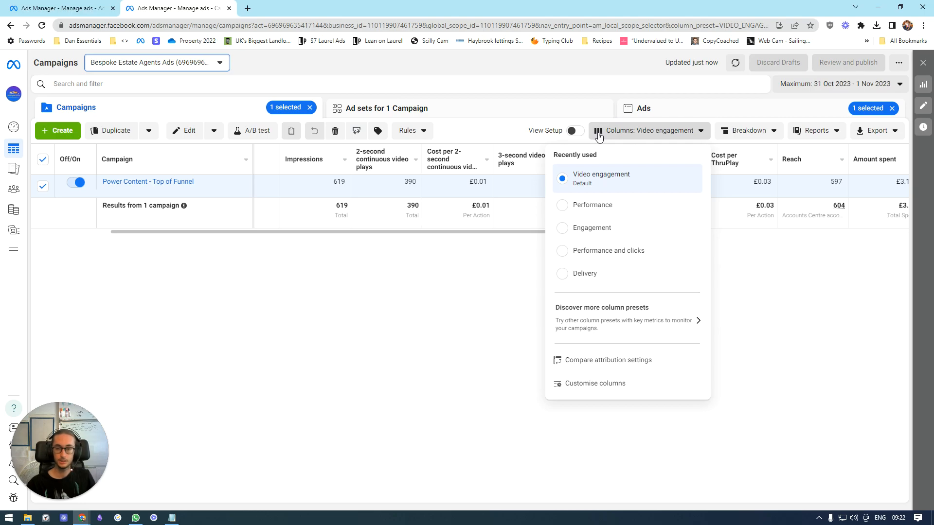
click(598, 387)
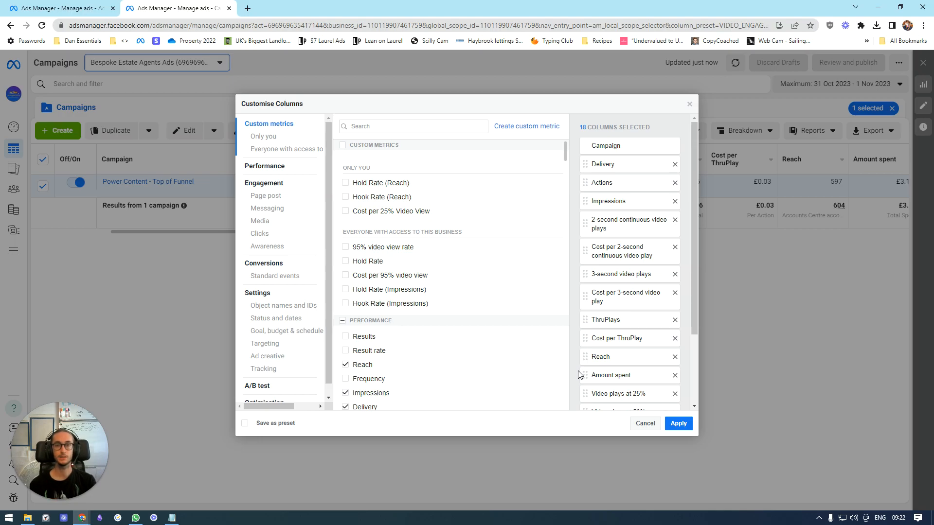
scroll(447, 258, down, 15)
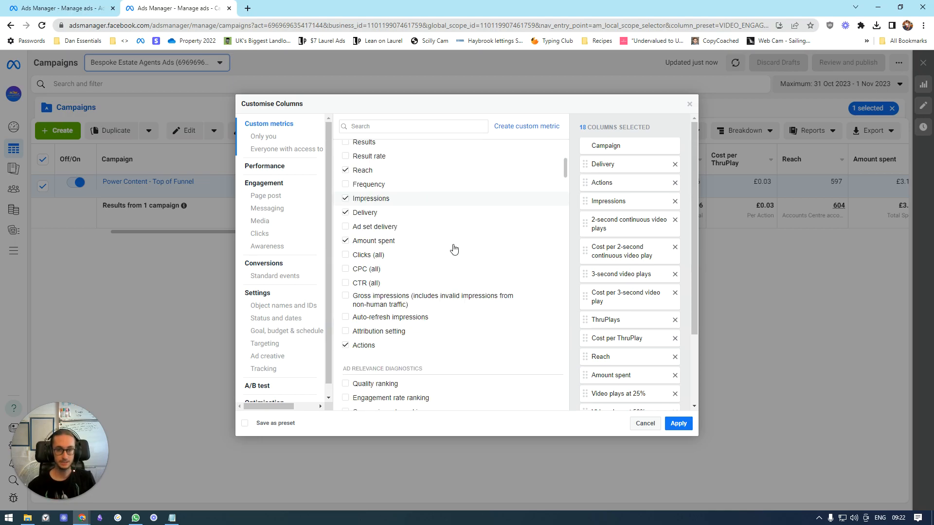
scroll(447, 256, up, 15)
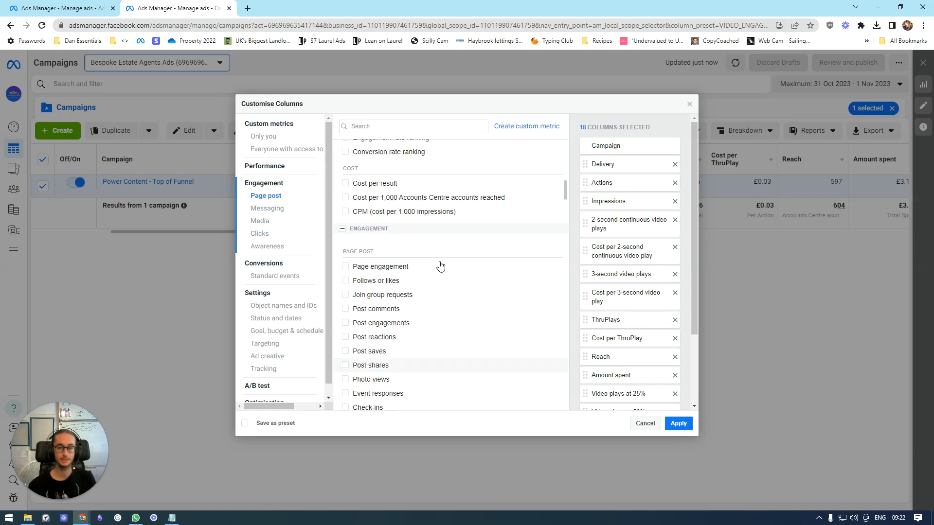
mouse_move(459, 269)
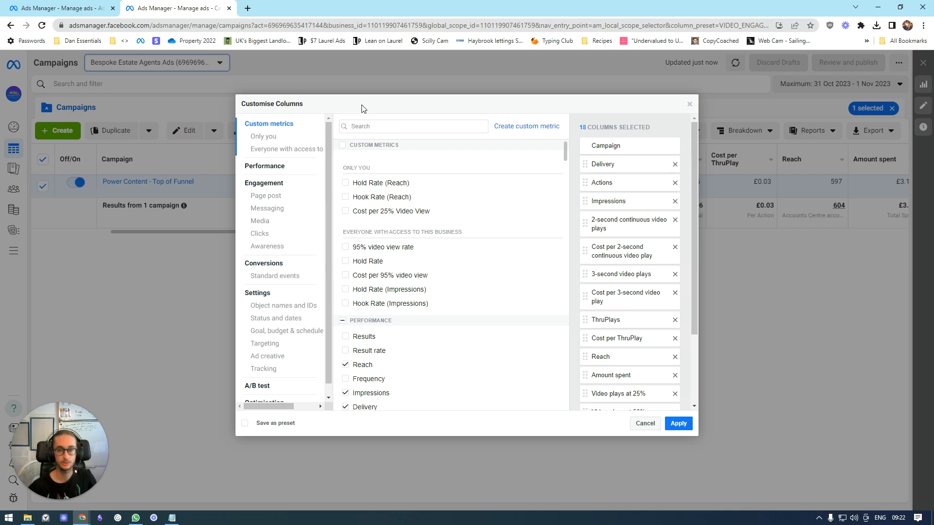
mouse_move(493, 194)
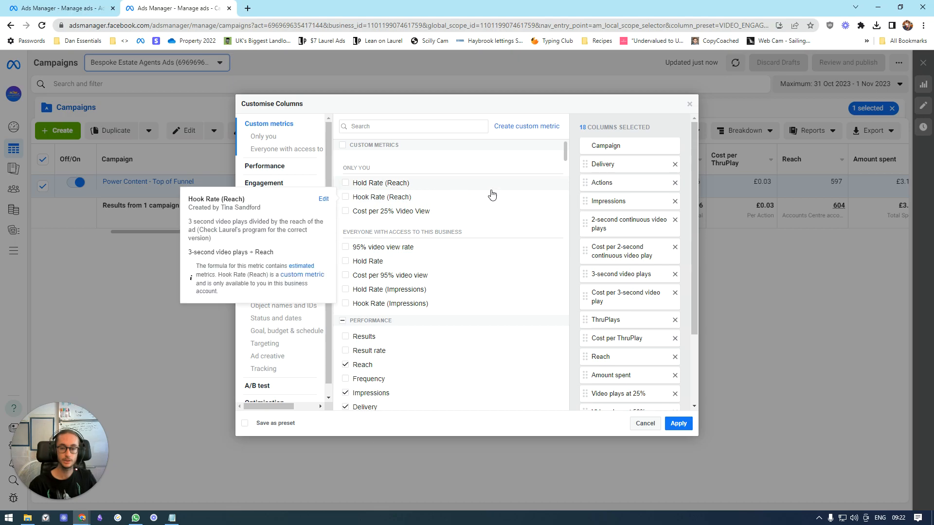
Remove the Actions, 2-second continuous video plays, Cost per 2-second continuous video play, 3-second video plays and Cost per 3-second video play columns.
click(675, 184)
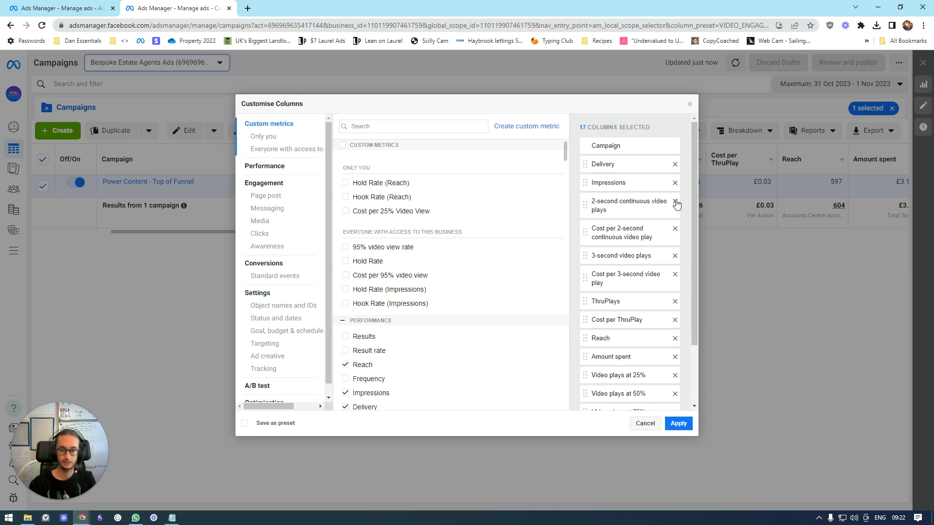
click(676, 202)
click(675, 202)
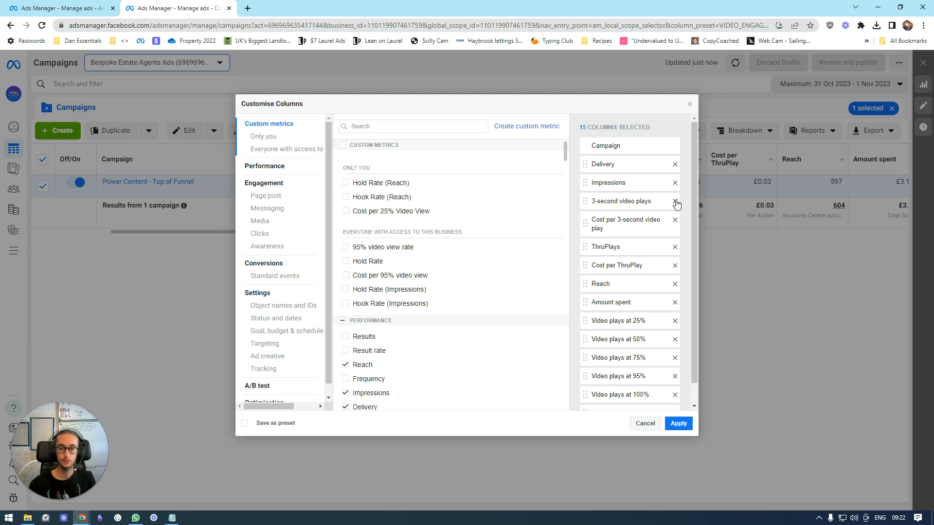
click(675, 202)
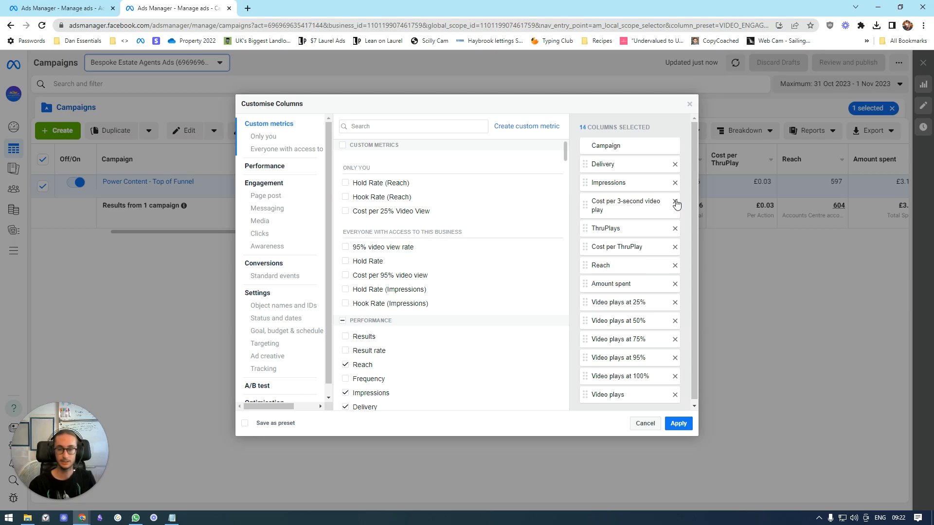
click(675, 201)
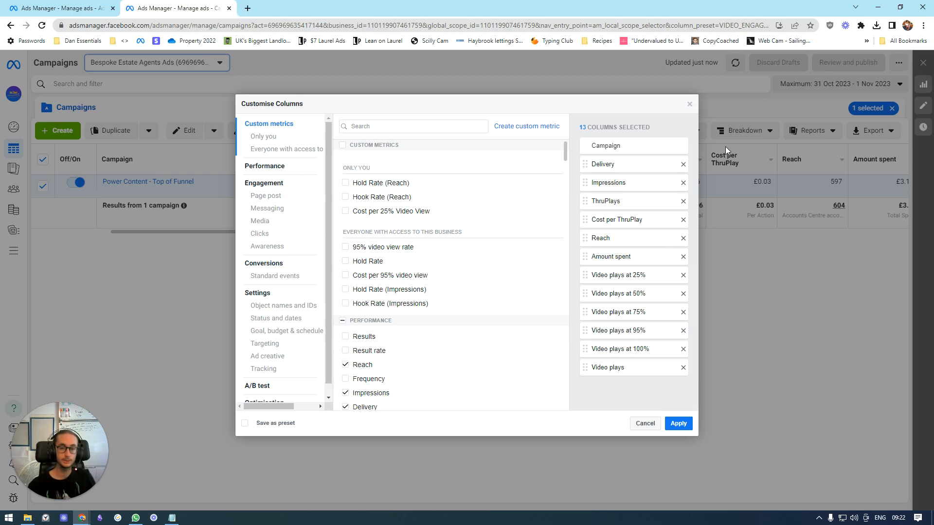
Remove the ThruPlays, Cost per ThruPlay, Reach and Video plays columns, plus Video plays at 50%, 75% and 100%.
click(684, 201)
click(683, 202)
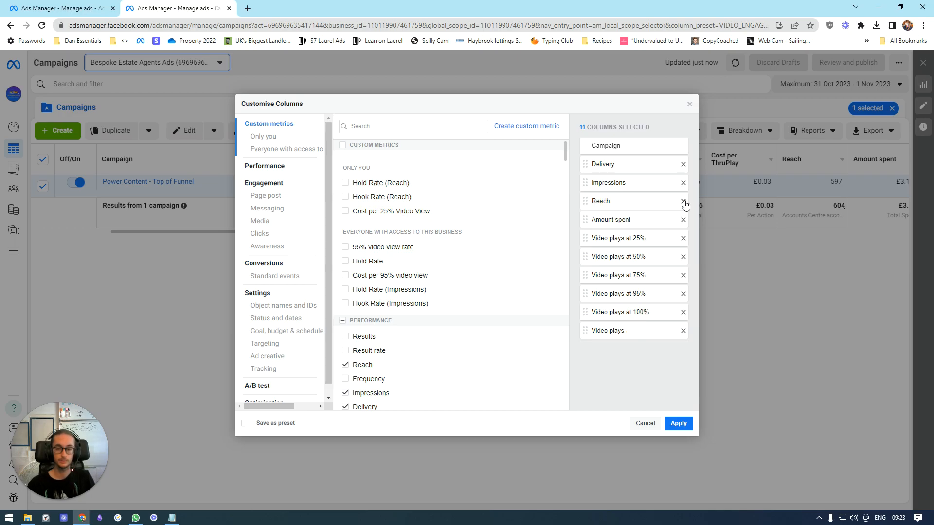
click(683, 201)
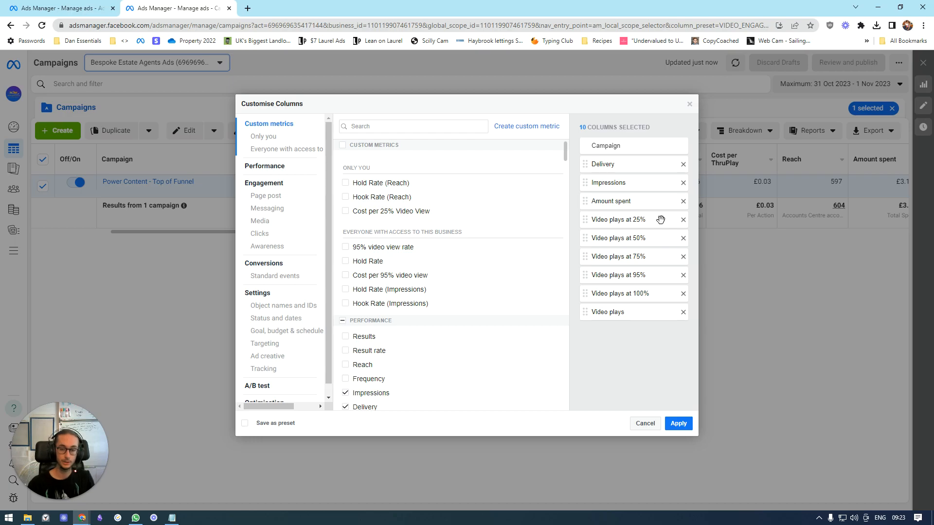
click(683, 239)
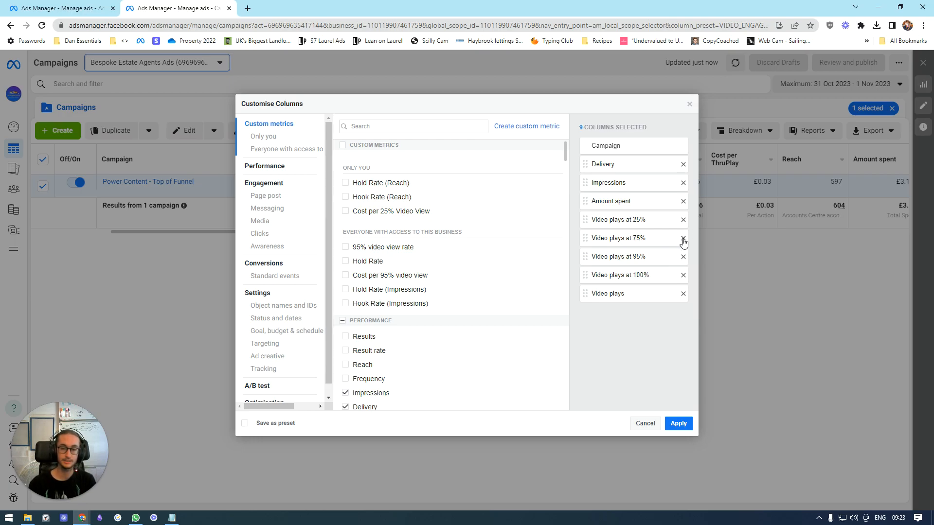
click(683, 239)
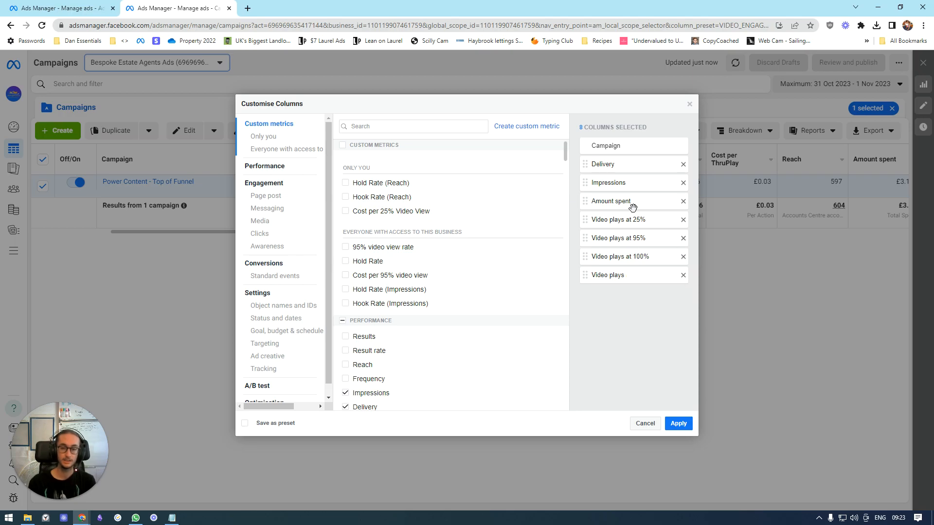
click(684, 257)
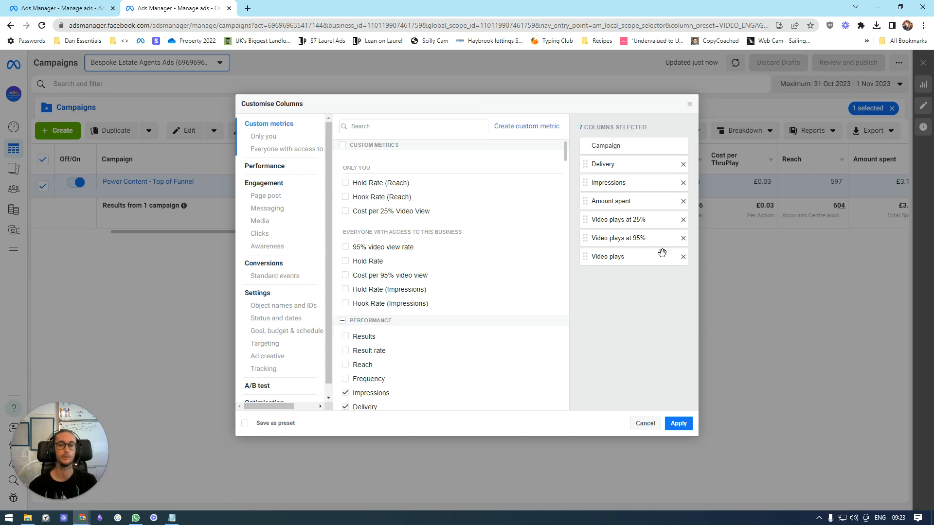
click(683, 257)
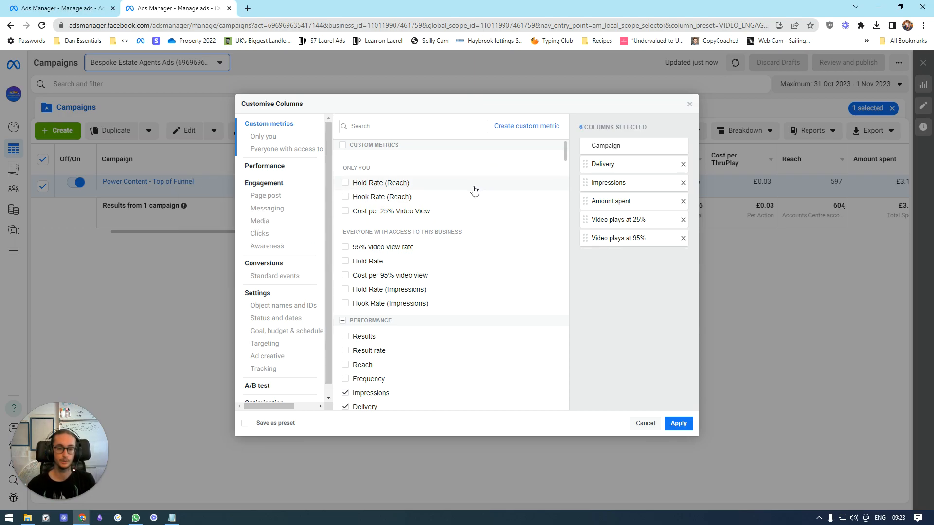
Start a new custom metric named Hook Rate with the Percentage (%) format.
click(518, 126)
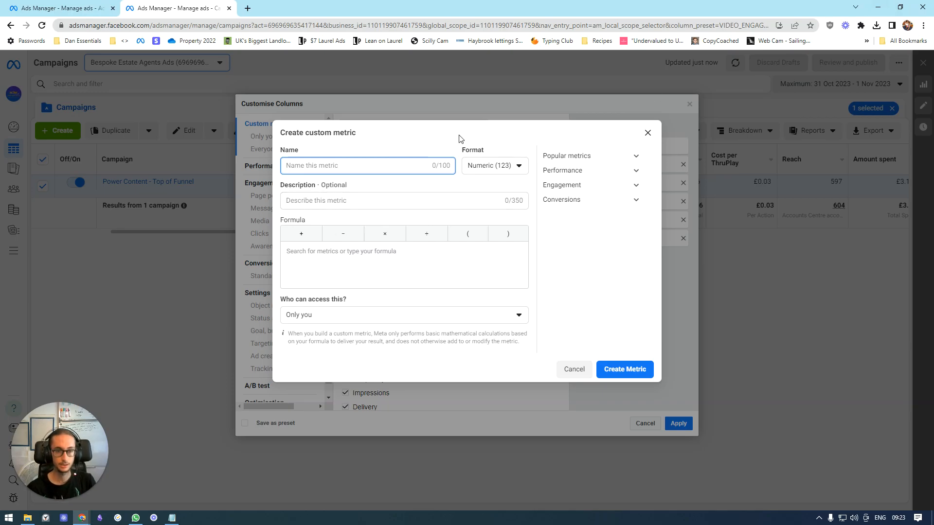
drag(454, 154, 468, 154)
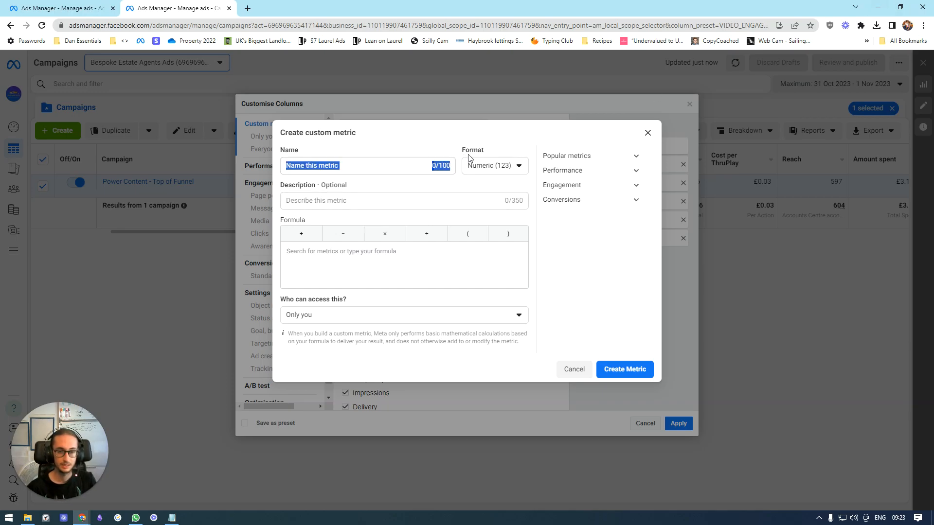
click(350, 167)
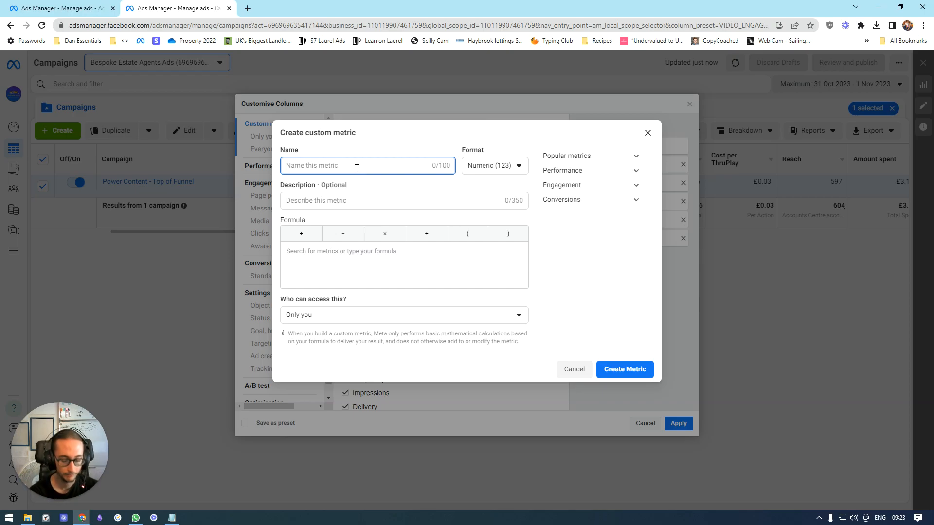
text(Hook )
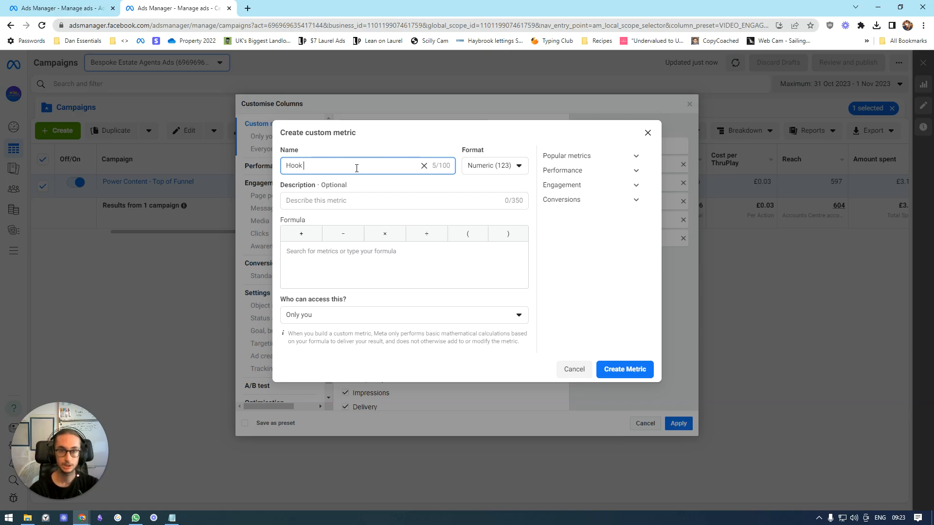
text(Rate)
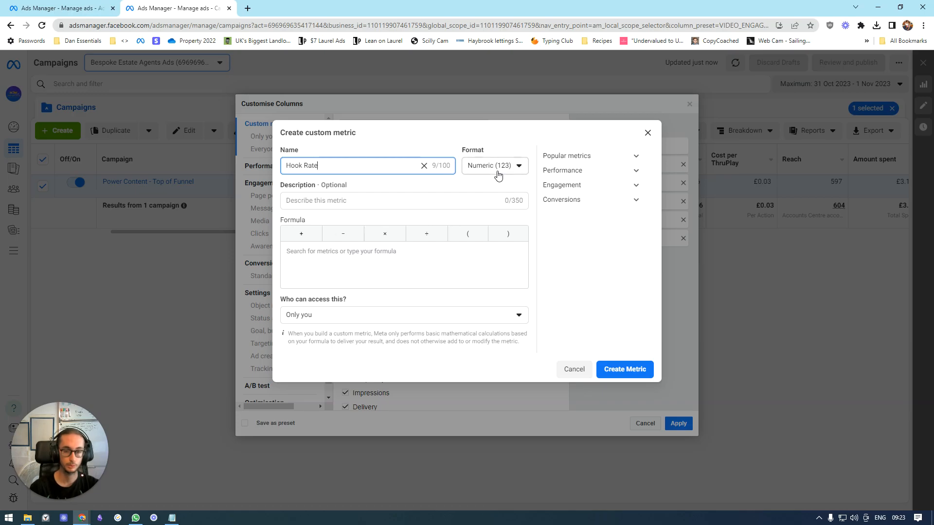
click(431, 183)
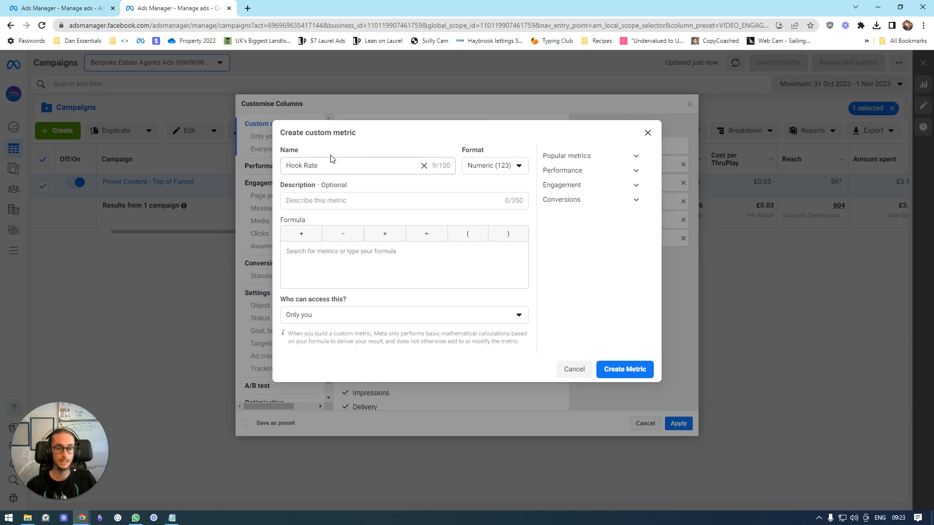
click(498, 166)
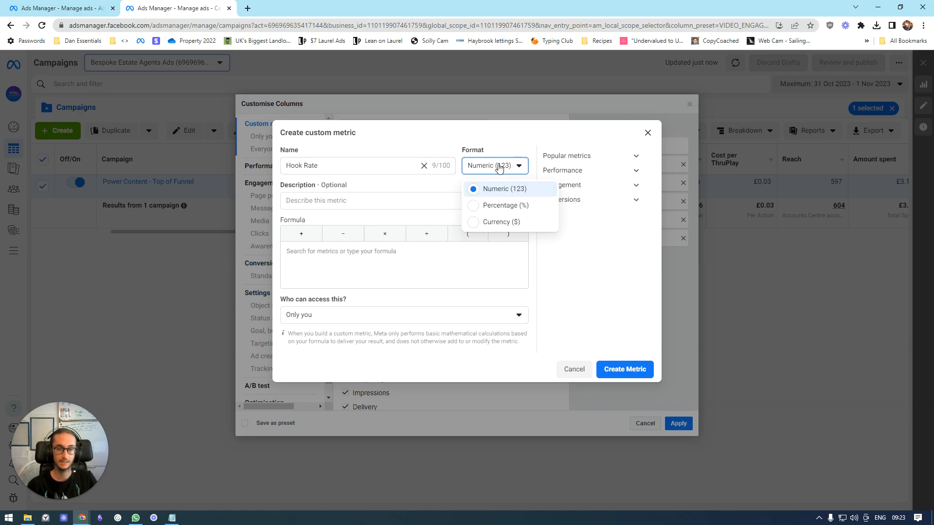
click(502, 206)
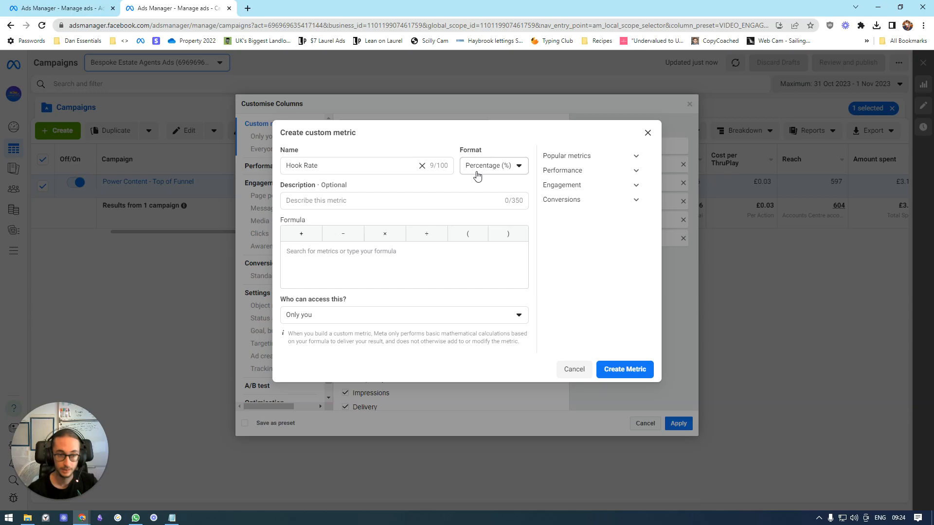
click(409, 200)
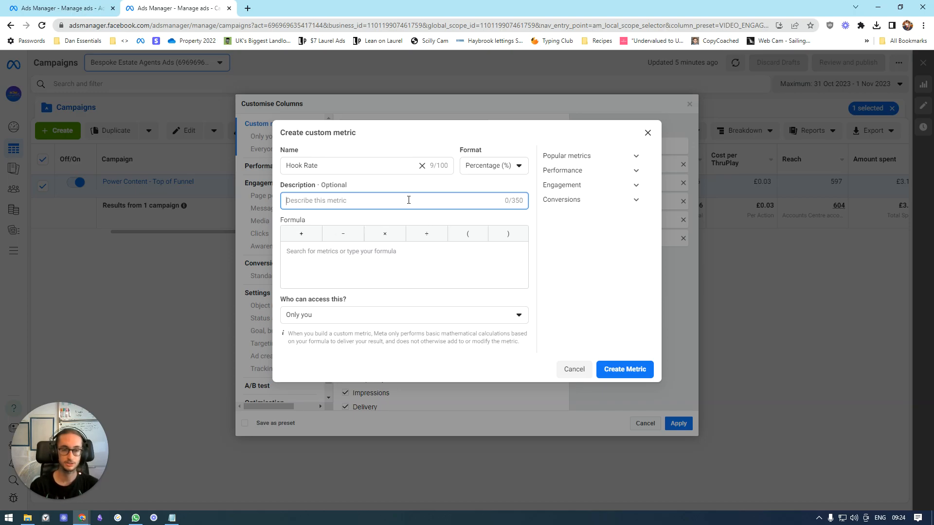
Define the Hook Rate formula as 3-second video plays ÷ Impressions and create the metric.
click(348, 251)
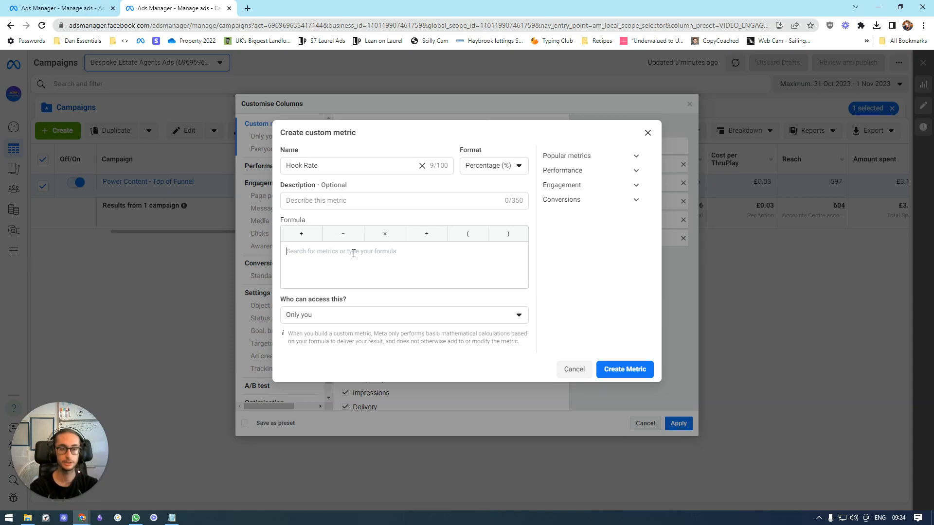
text(3)
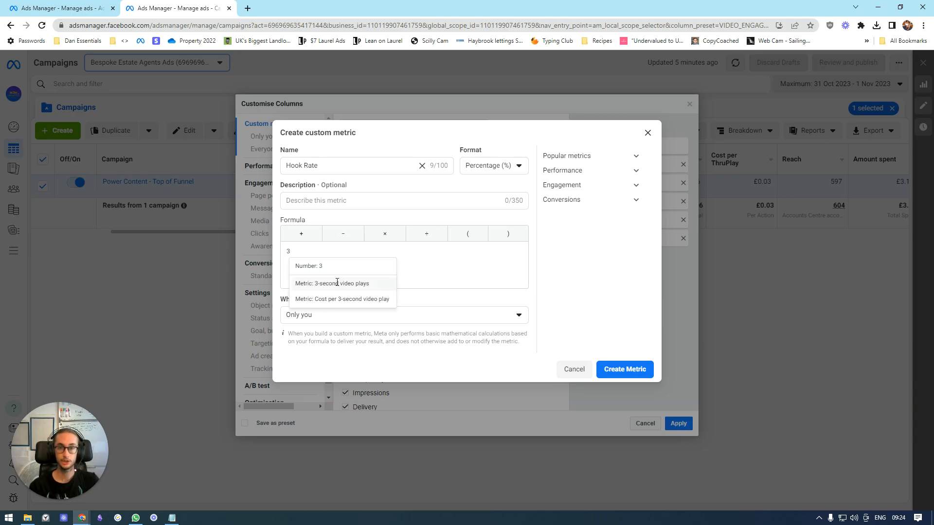
click(326, 284)
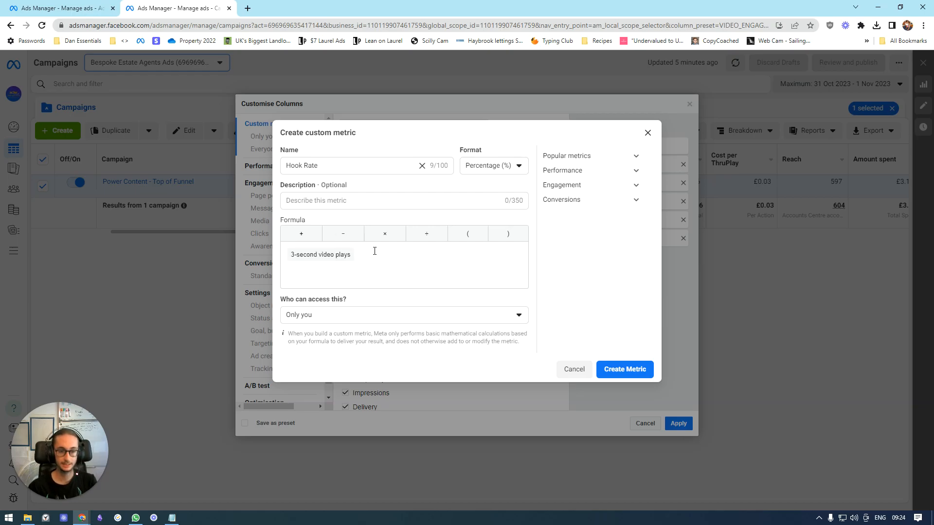
click(428, 237)
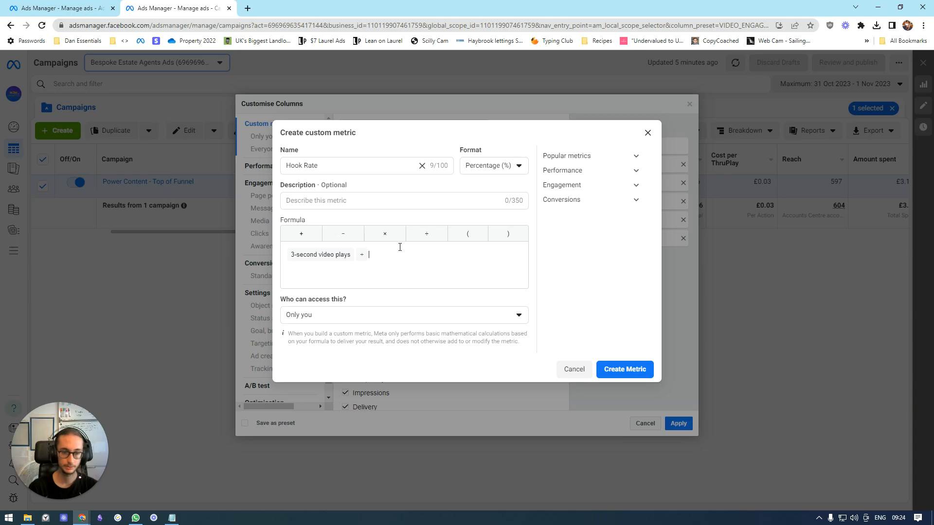
text(imp)
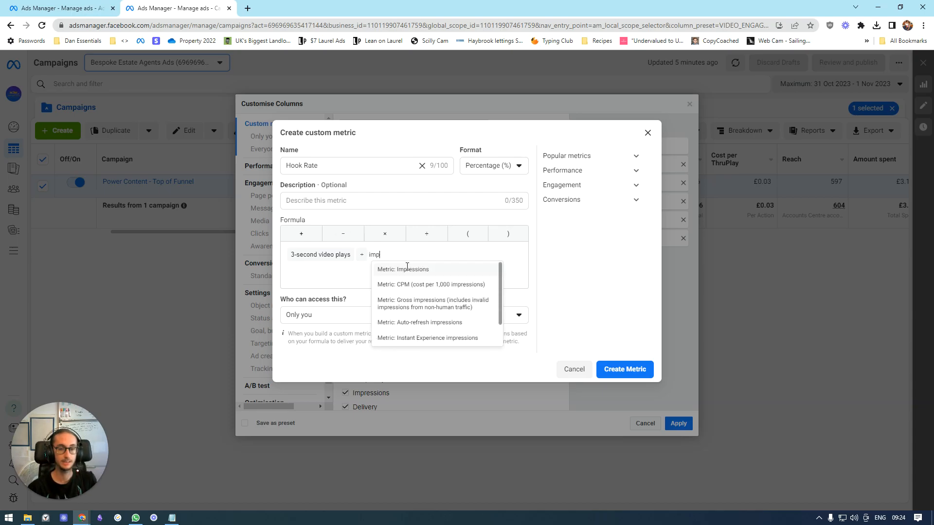
click(404, 269)
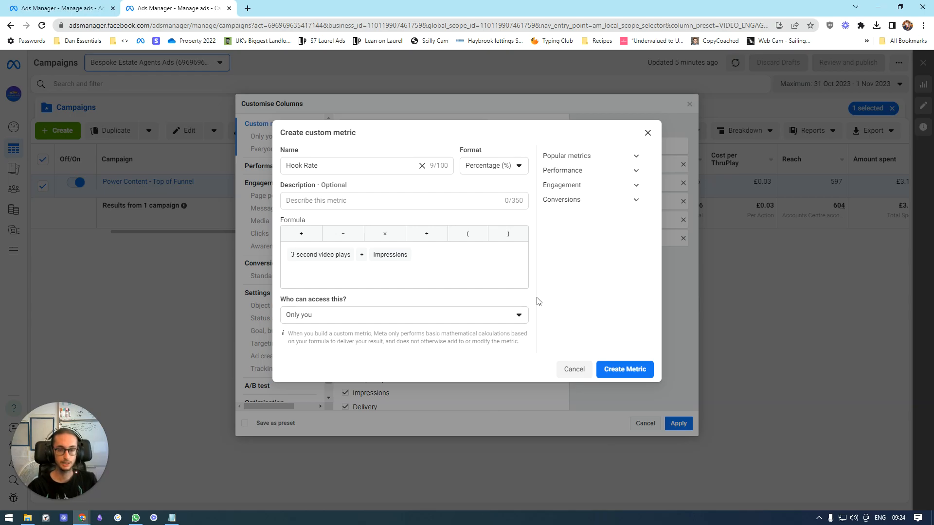
click(628, 369)
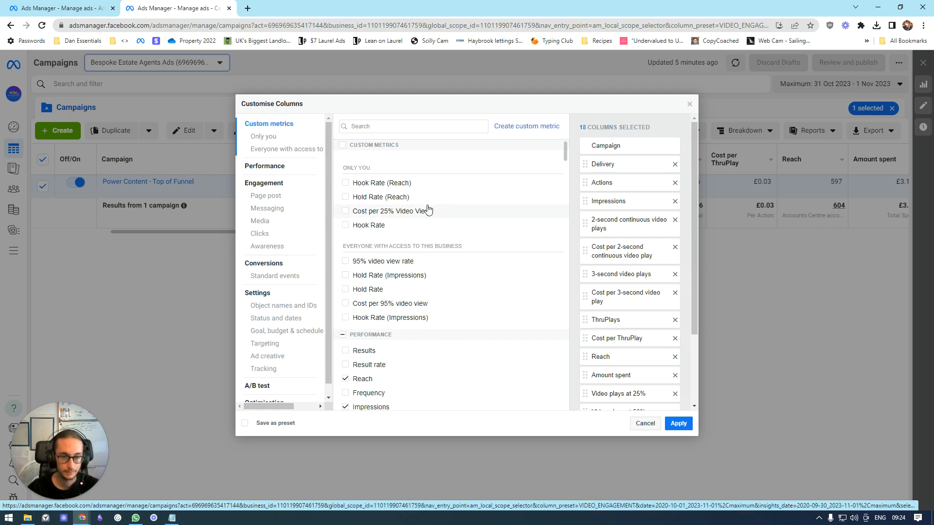
Add the new Hook Rate custom metric to the selected columns and review the column list.
mouse_move(350, 226)
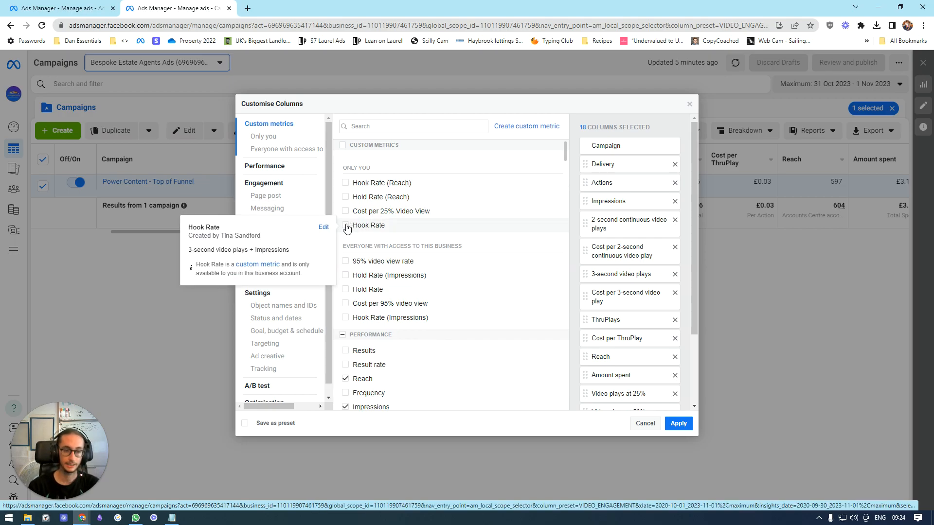
click(346, 226)
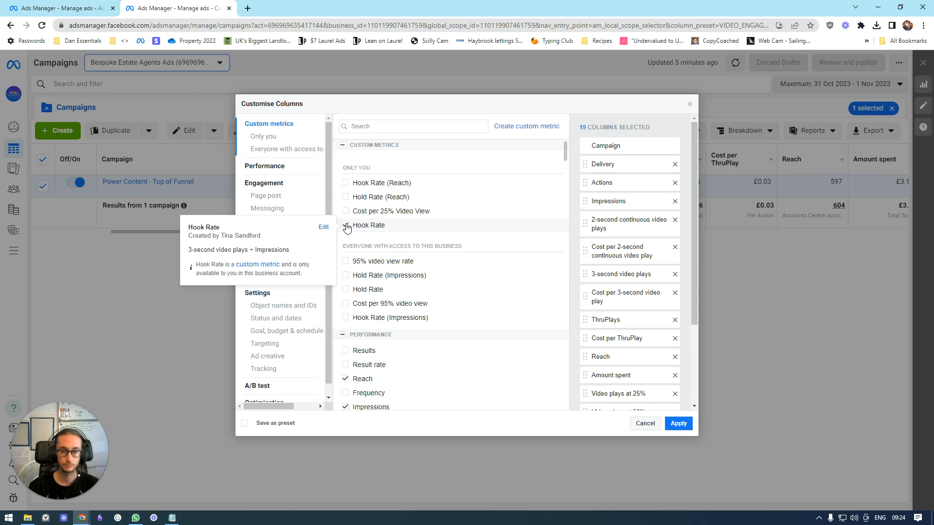
scroll(612, 240, down, 3)
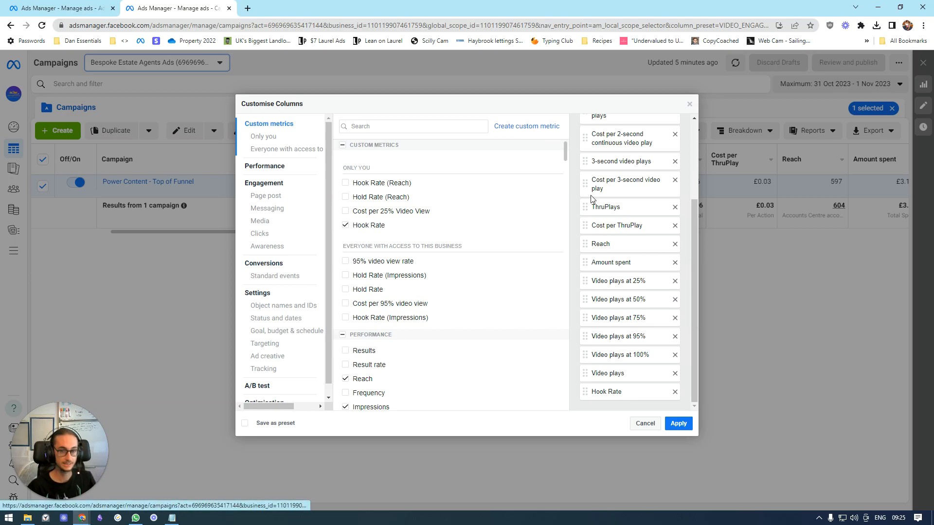
scroll(590, 195, up, 5)
scroll(622, 229, down, 5)
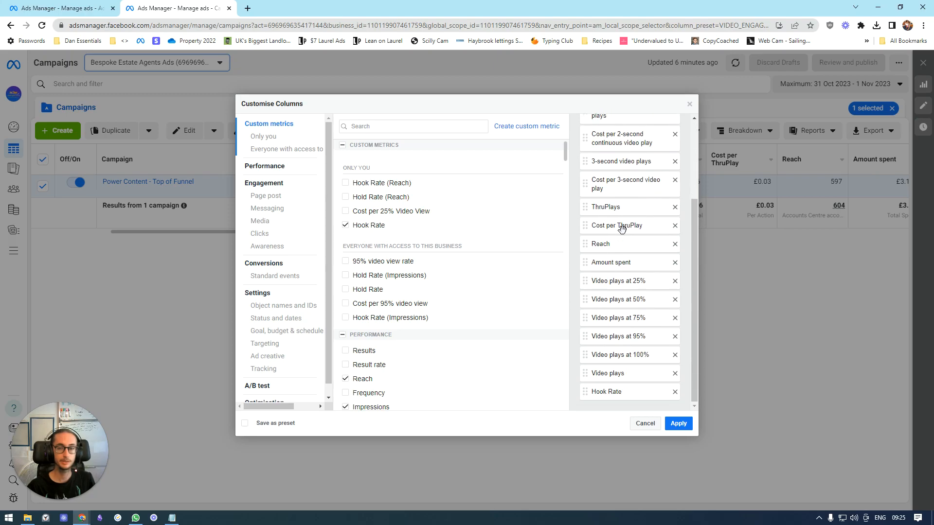
Start another custom metric named Hold Rate with the Percentage (%) format.
click(525, 126)
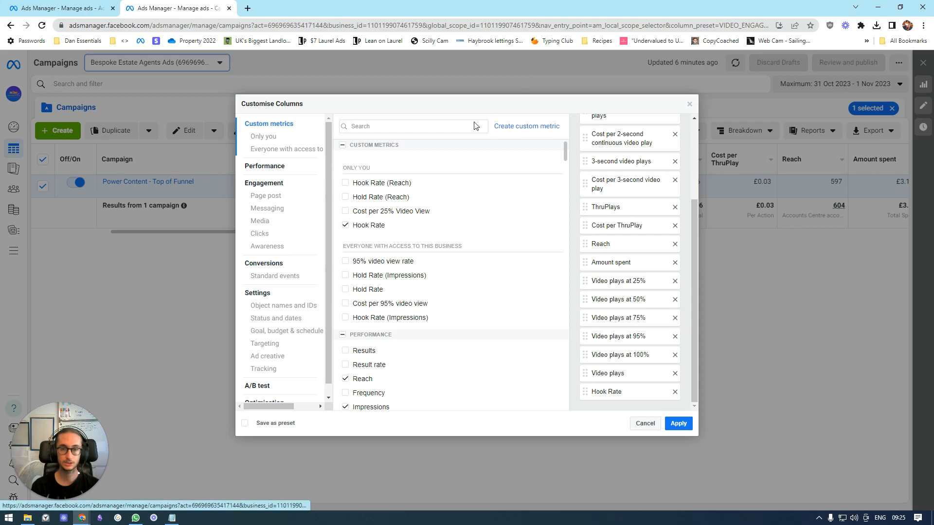
click(523, 127)
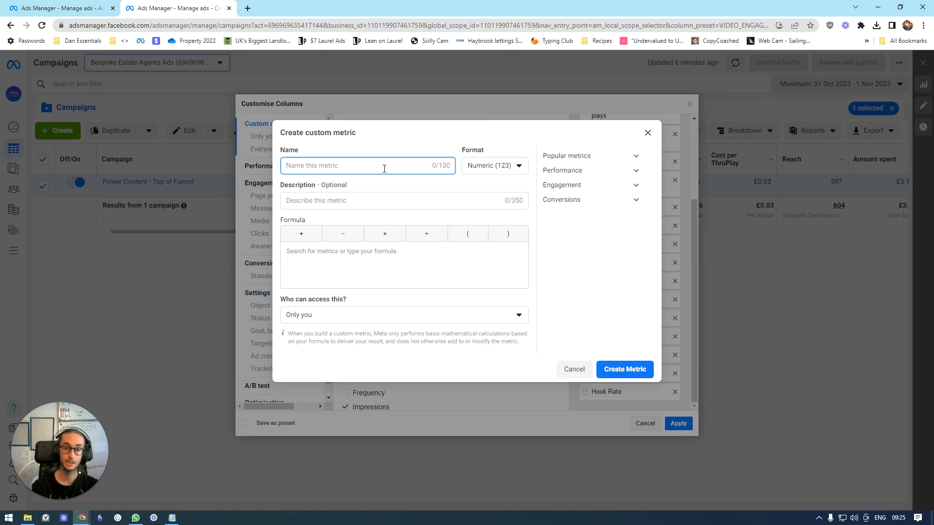
text(Hold Rate)
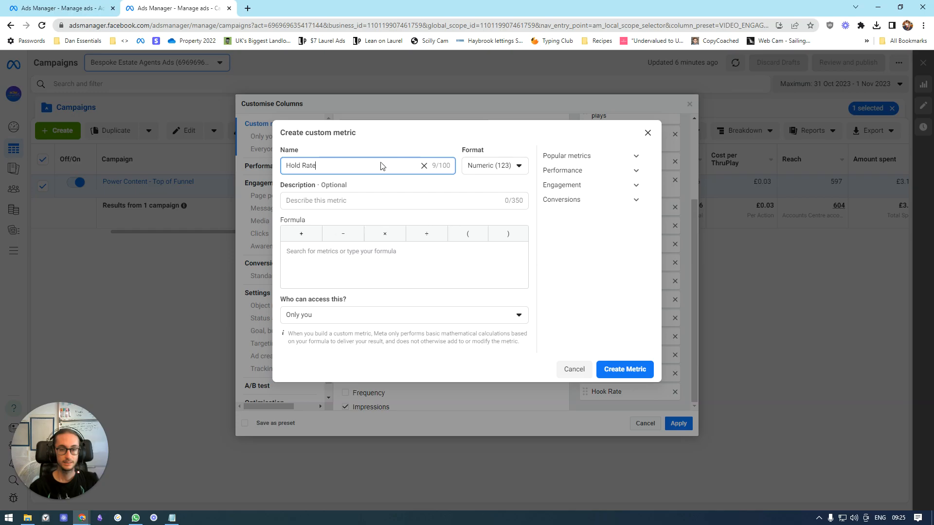
click(478, 168)
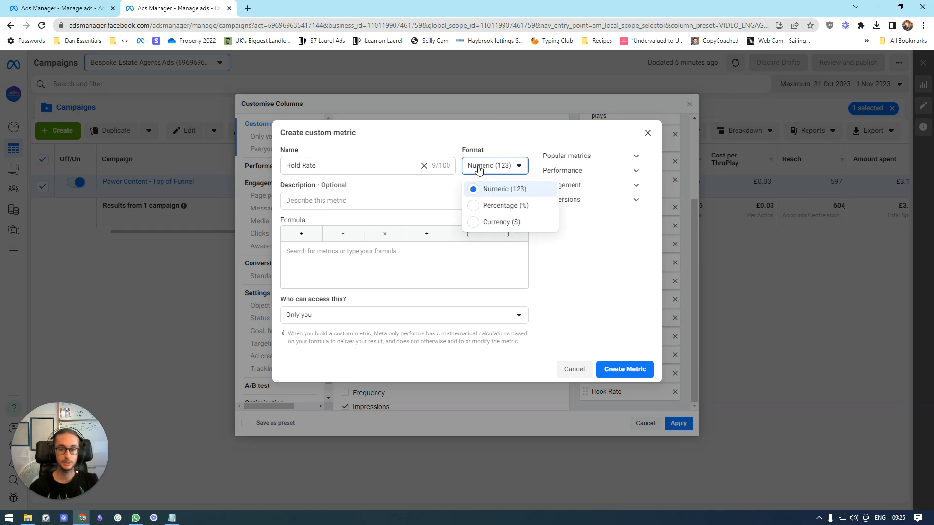
click(492, 206)
Define the Hold Rate formula as ThruPlays ÷ Impressions.
click(378, 253)
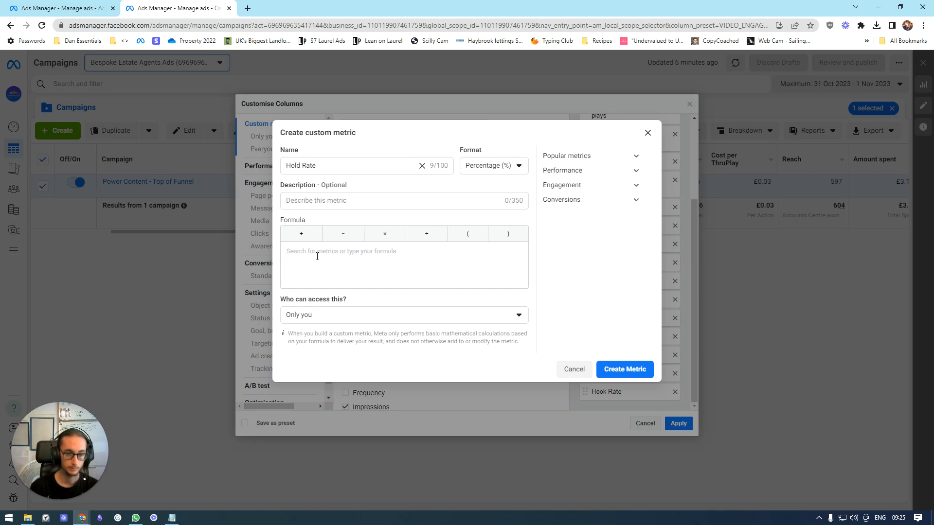
text(th)
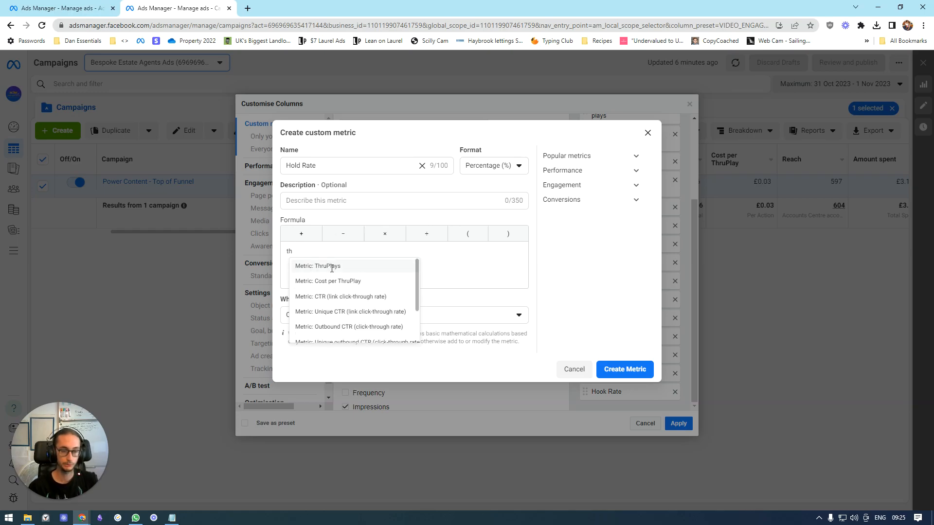
click(325, 265)
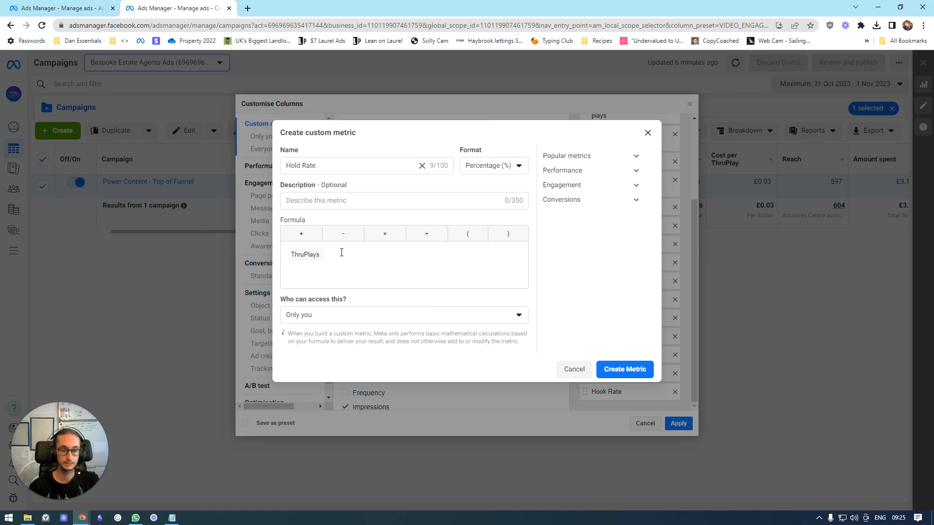
click(427, 235)
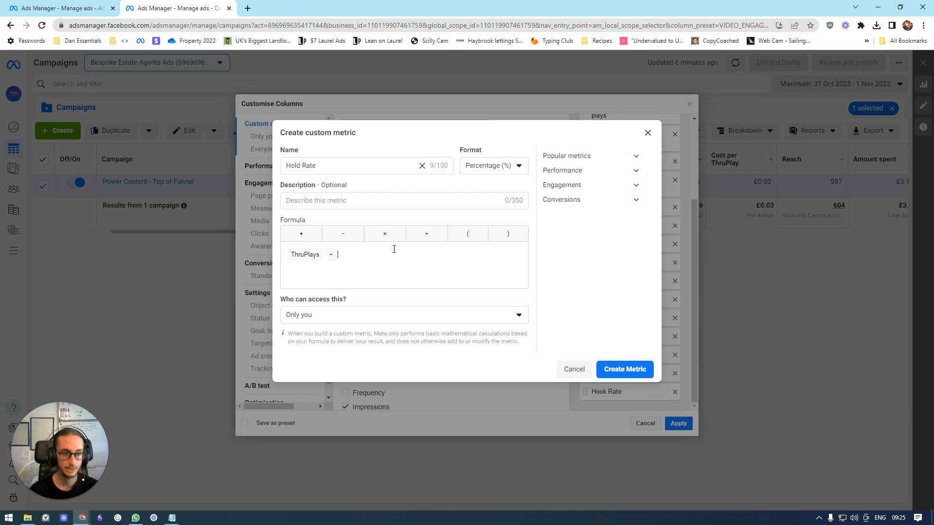
text(imp)
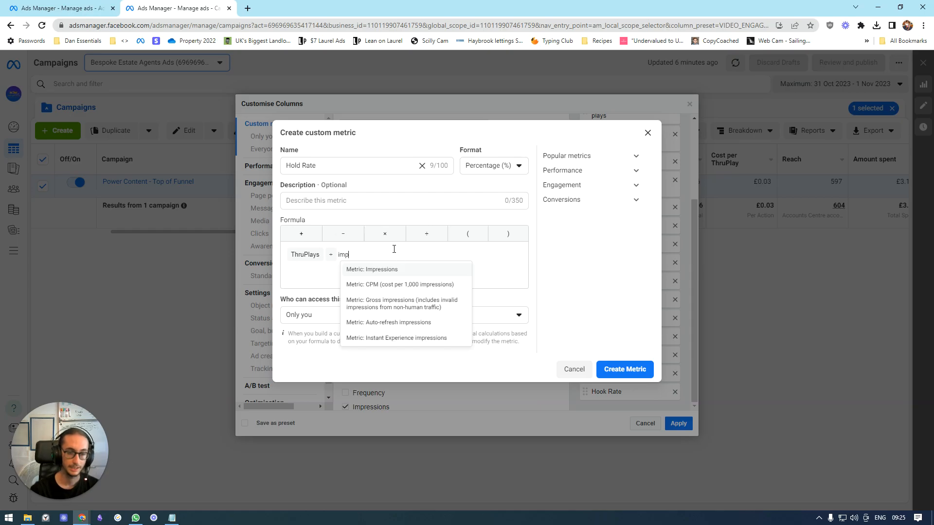
click(360, 271)
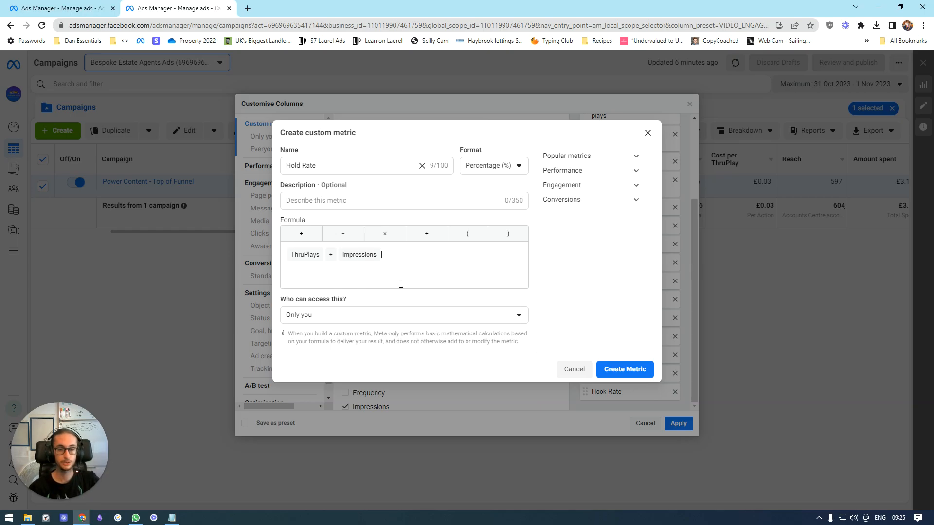
Make the Hold Rate metric accessible to everyone with access to this Business, create it and check its formula in the metric list.
click(453, 318)
click(453, 317)
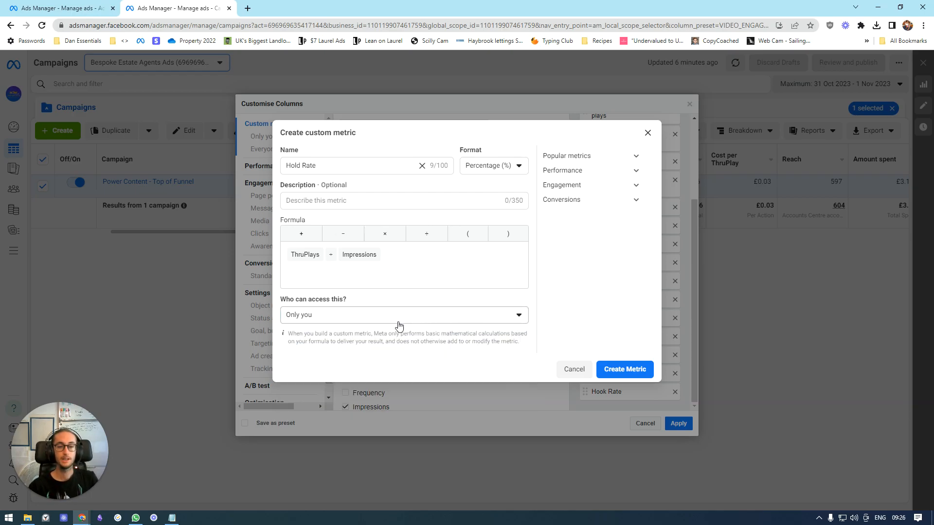
drag(278, 298, 358, 298)
click(363, 320)
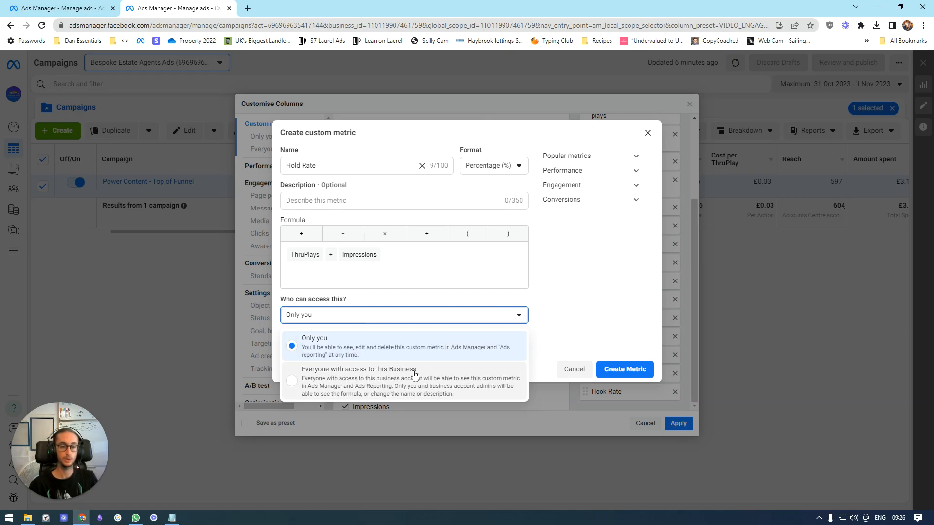
click(292, 382)
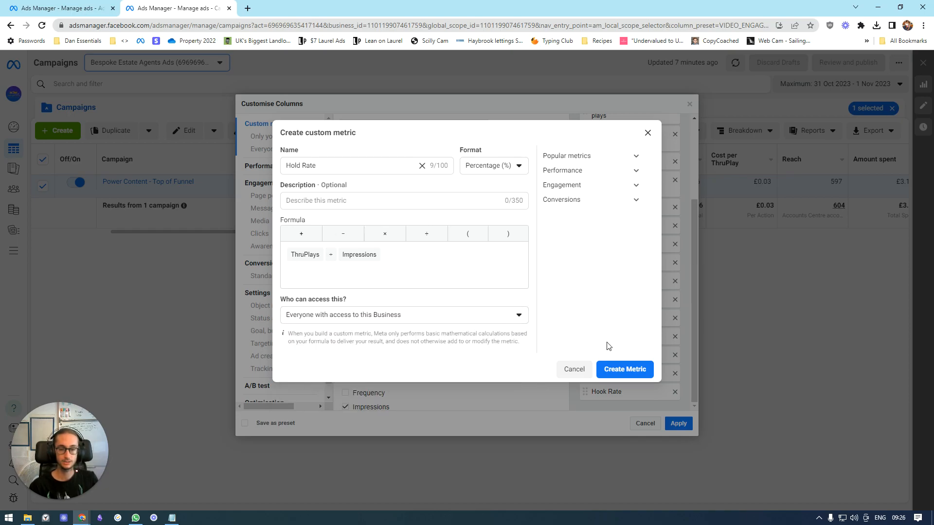
click(606, 368)
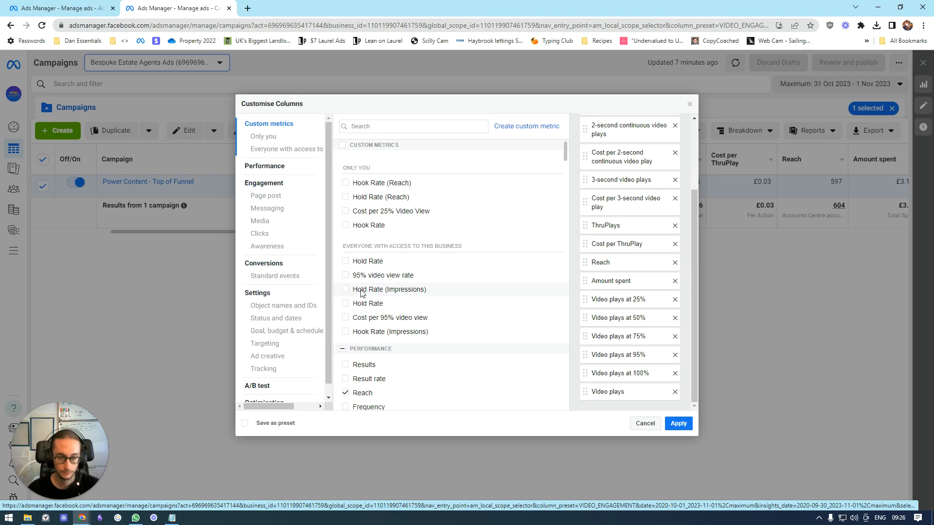
mouse_move(394, 287)
mouse_move(350, 261)
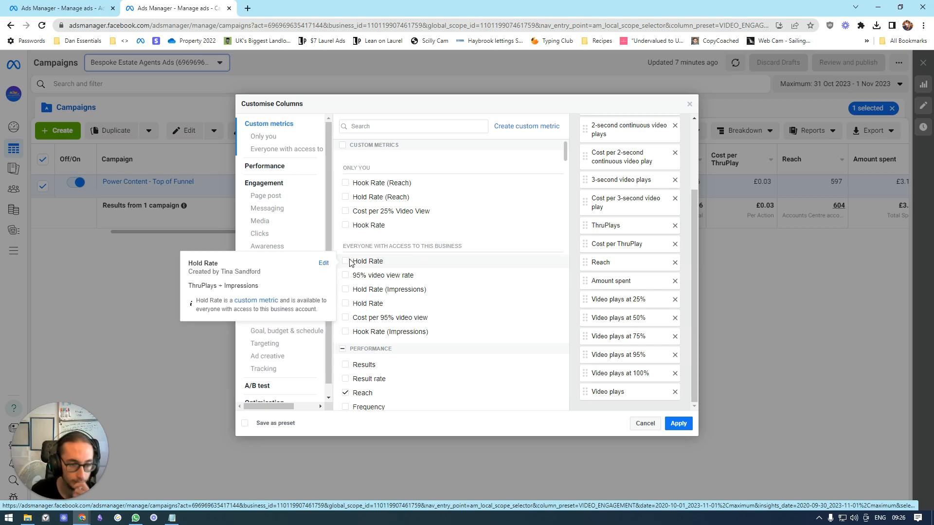
Add the new Hook Rate and Hold Rate custom metrics to the selected columns.
mouse_move(377, 308)
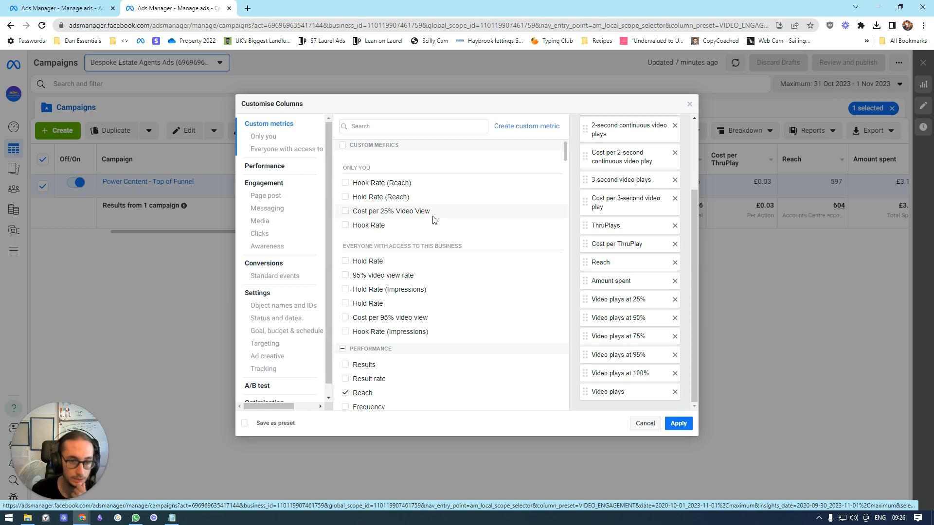
mouse_move(378, 197)
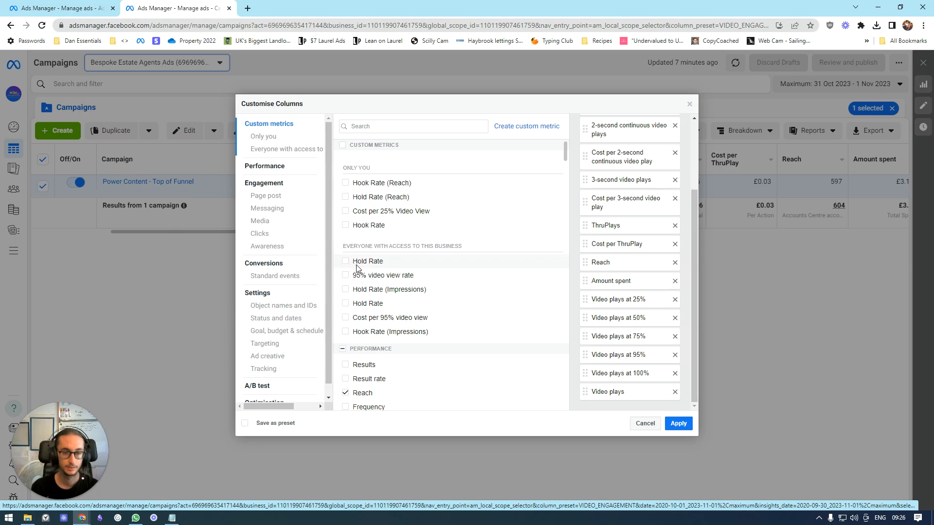
mouse_move(389, 227)
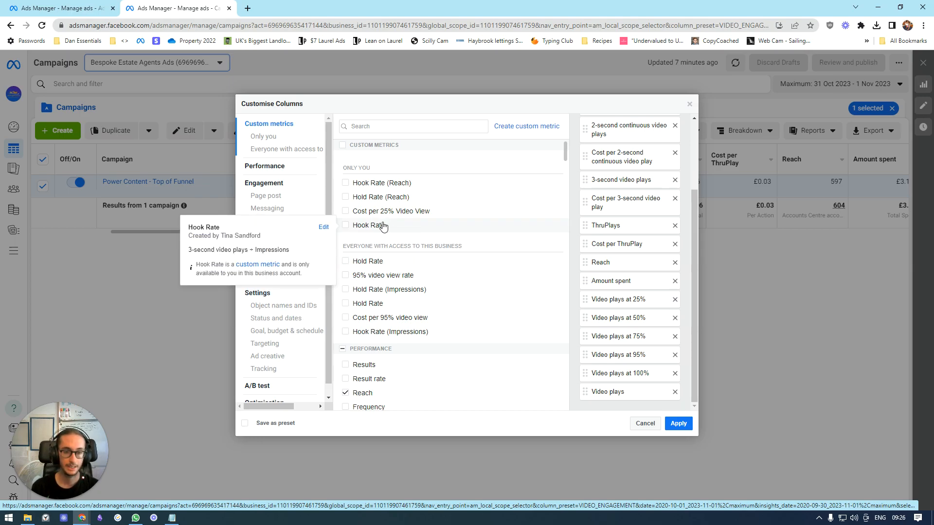
click(346, 225)
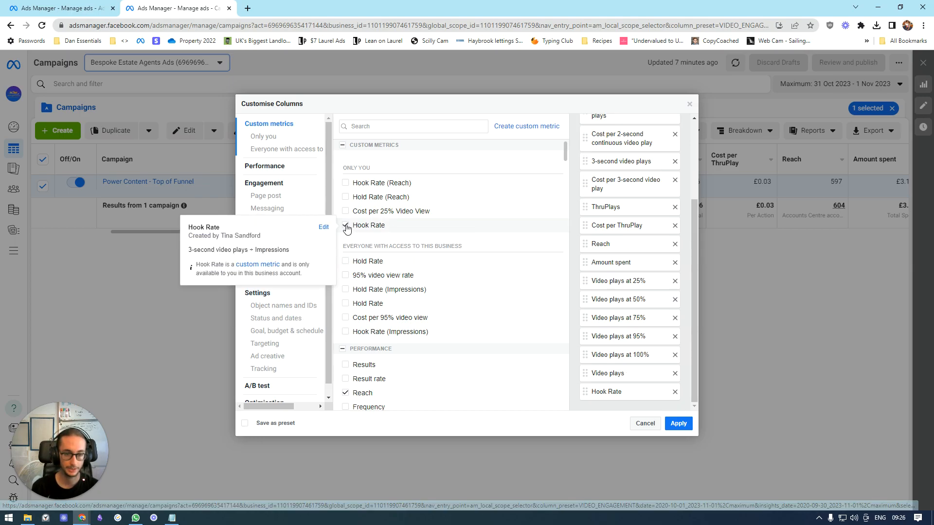
click(346, 262)
scroll(617, 384, down, 1)
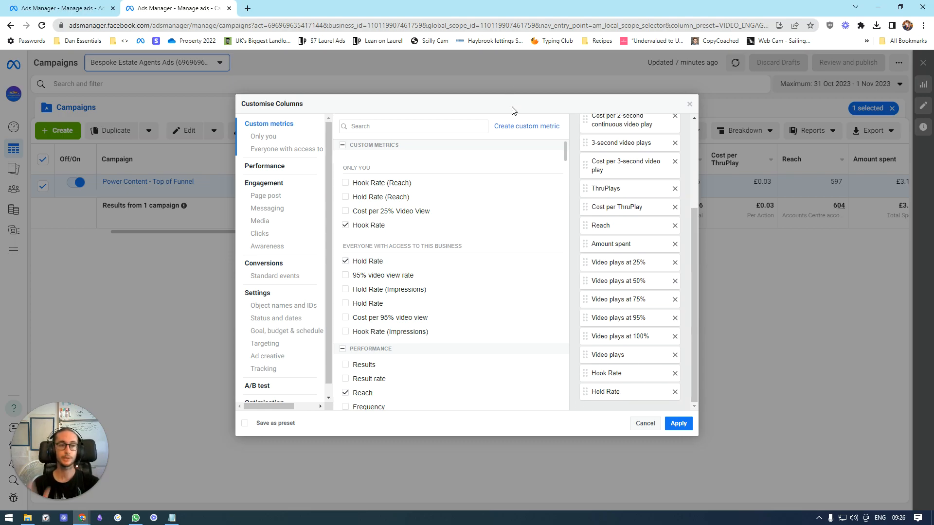
Start a custom metric named "Cost per 25% video view" with the Currency ($) format.
click(529, 128)
click(400, 170)
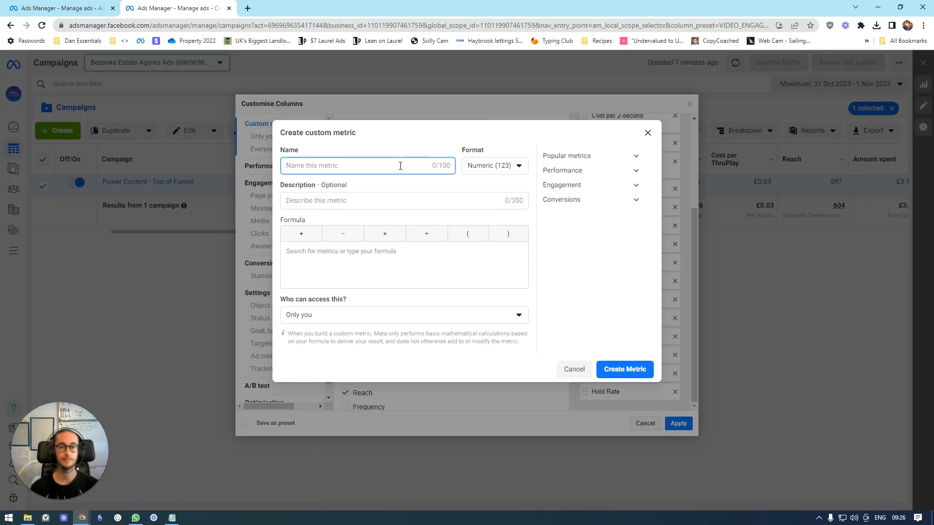
text(Cost )
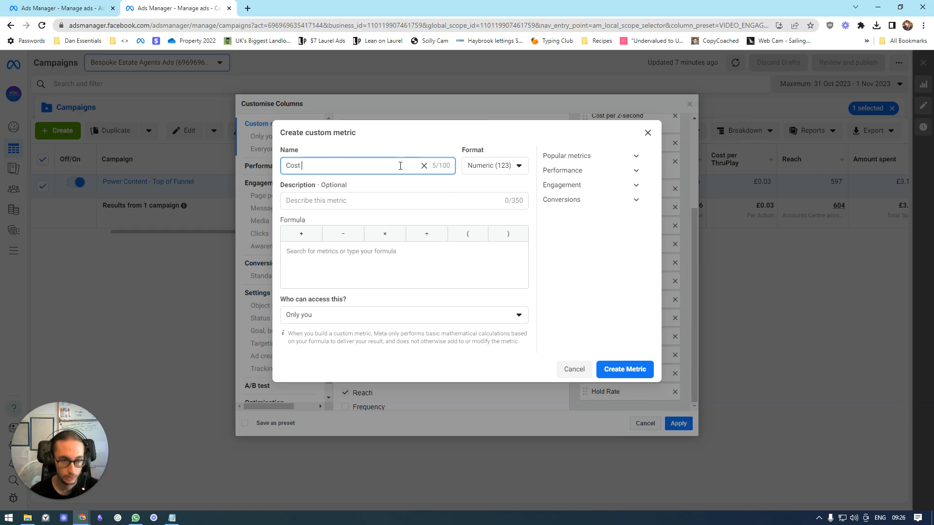
text(per 25)
text(% vb)
text(ew)
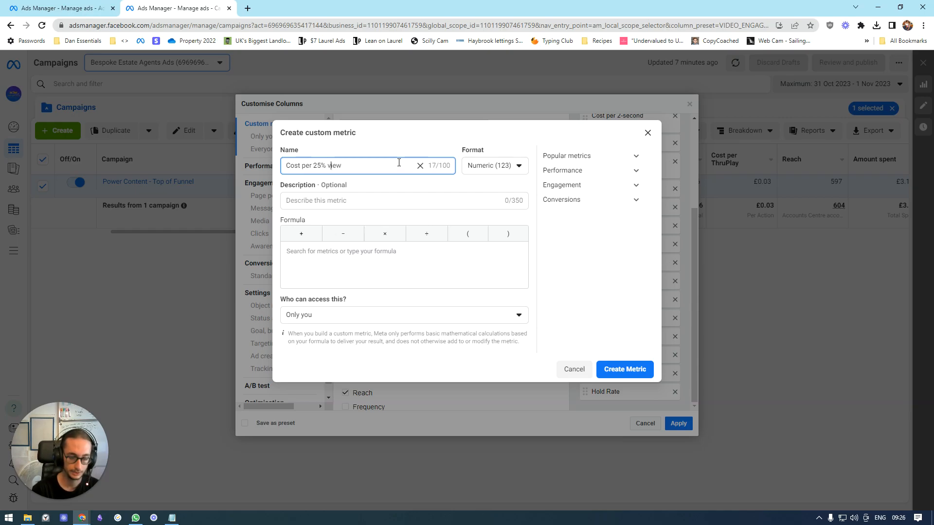
text(video)
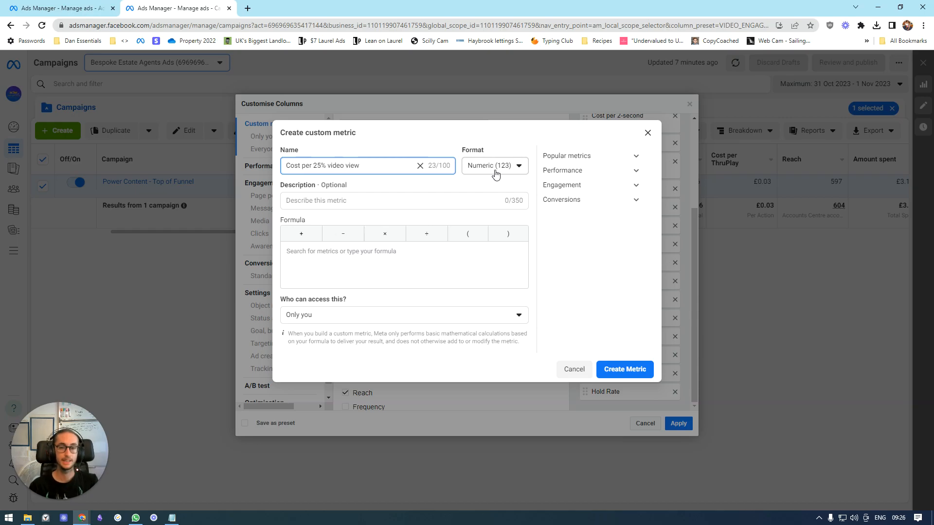
click(512, 168)
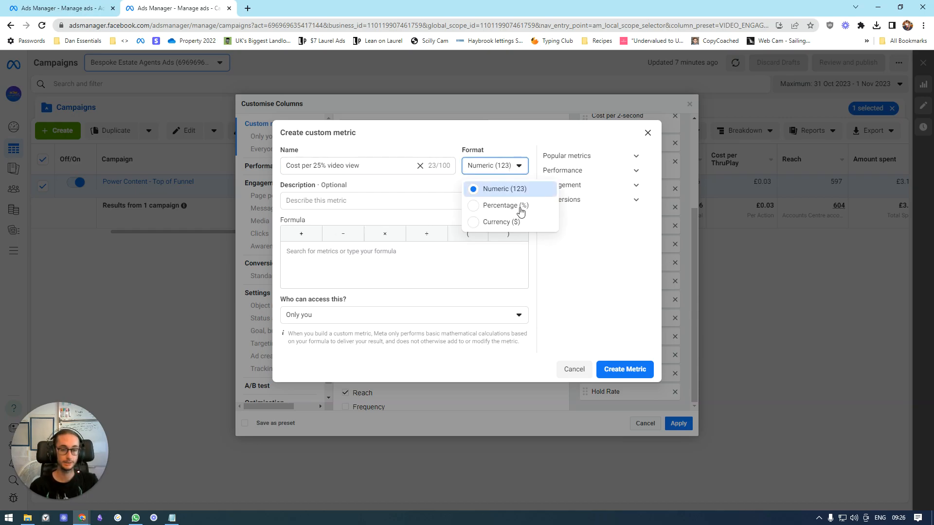
click(518, 222)
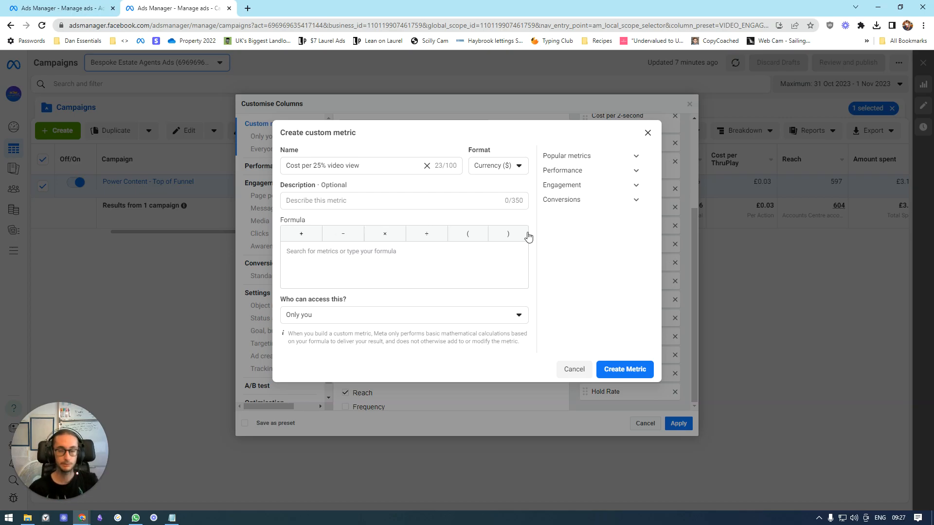
Define the metric's formula as Amount spent ÷ Video plays at 25%.
click(416, 201)
click(351, 267)
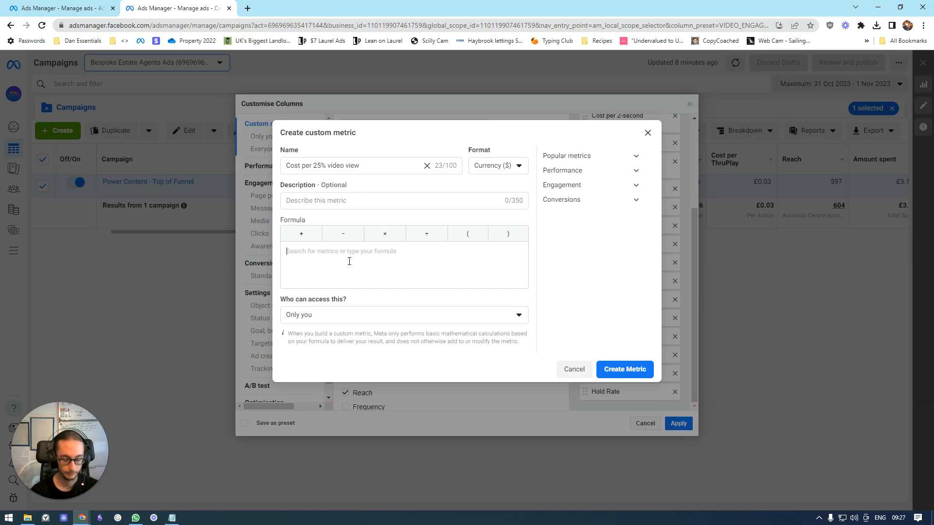
text(amo)
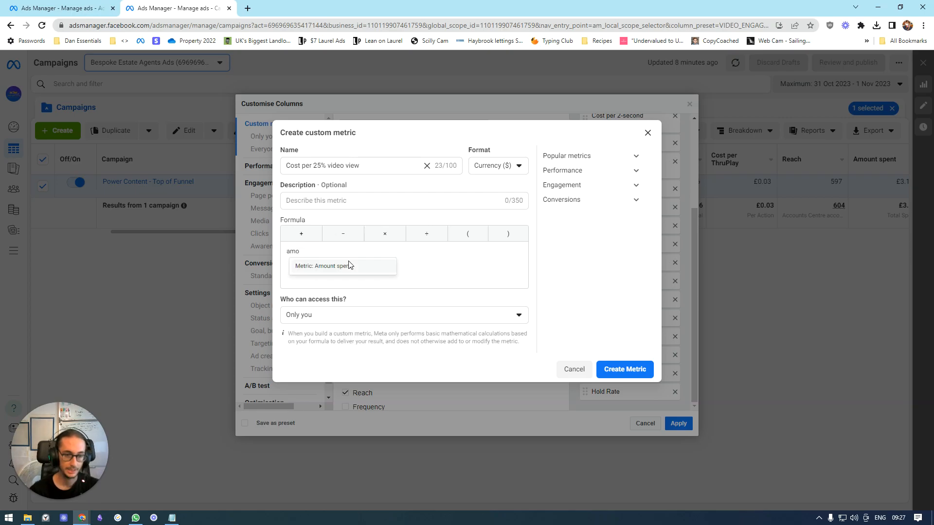
click(317, 267)
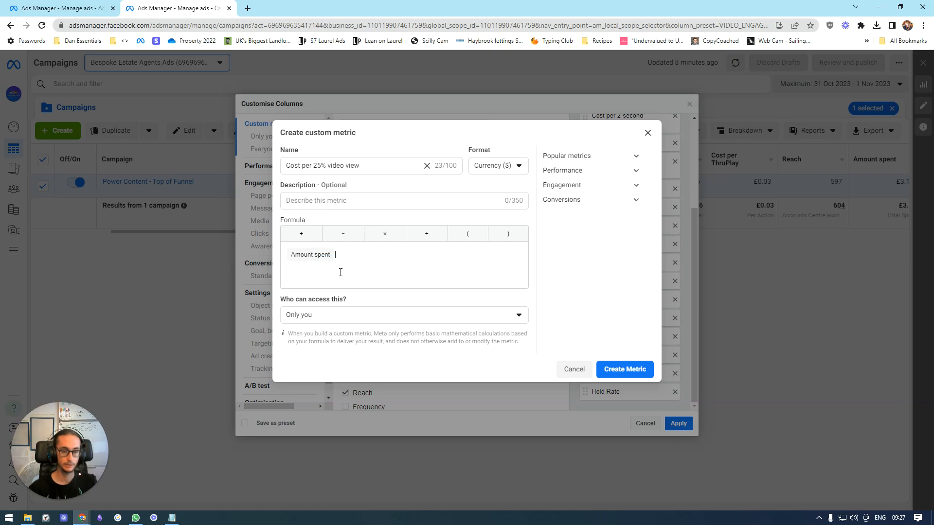
click(420, 235)
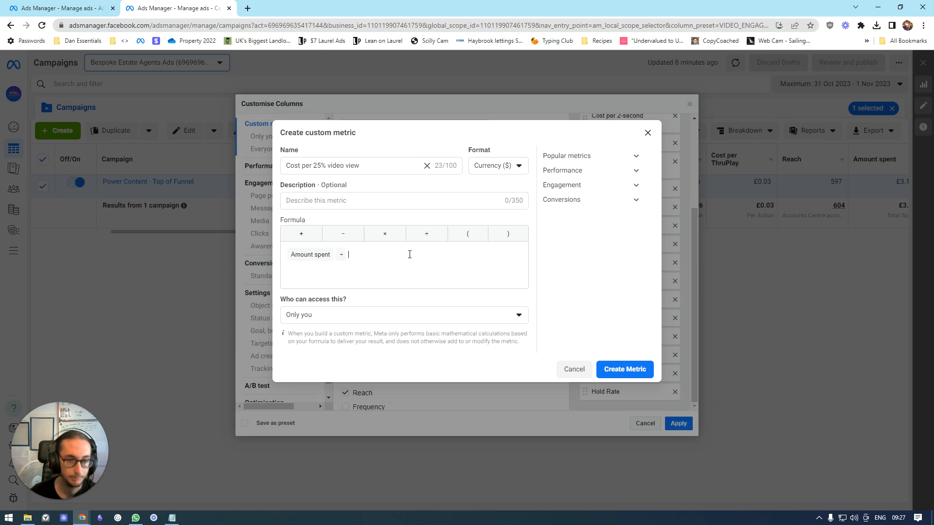
text(25)
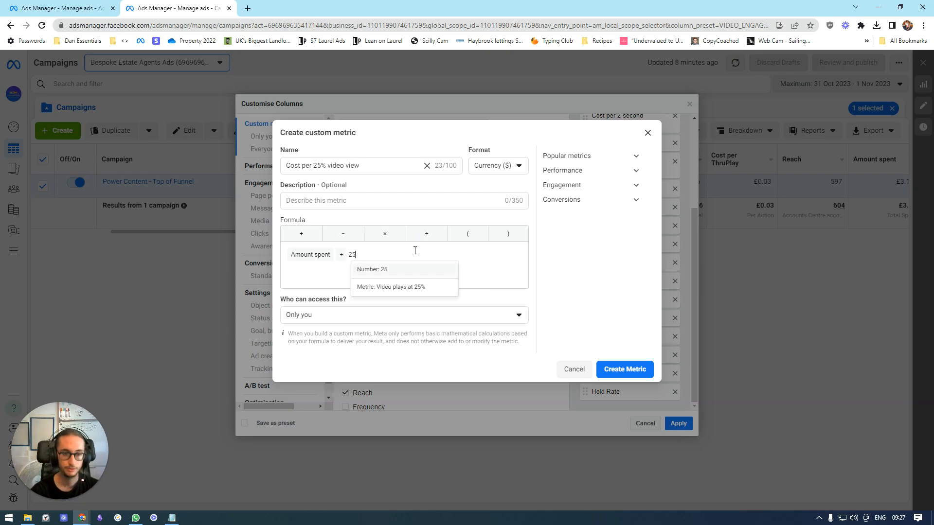
click(398, 288)
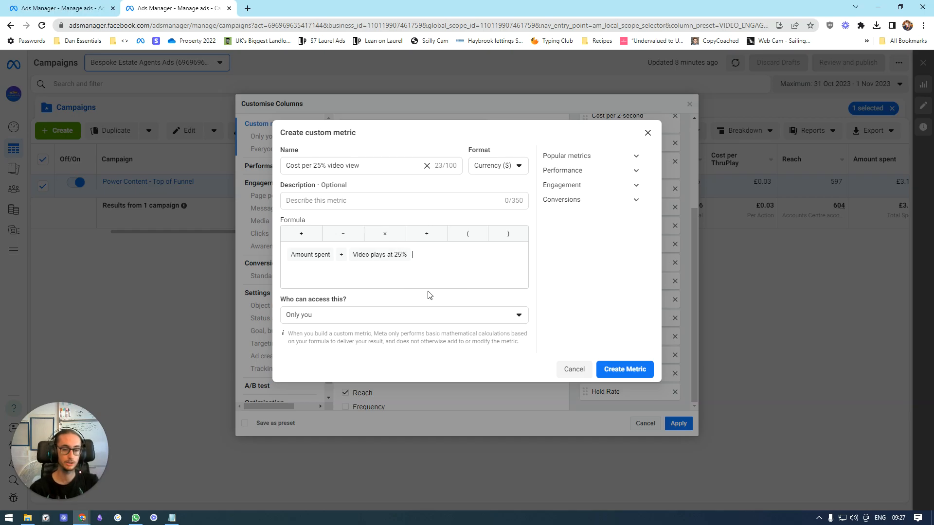
Make the Cost per 25% video view metric accessible to everyone with access to this Business and create it.
click(446, 317)
click(307, 387)
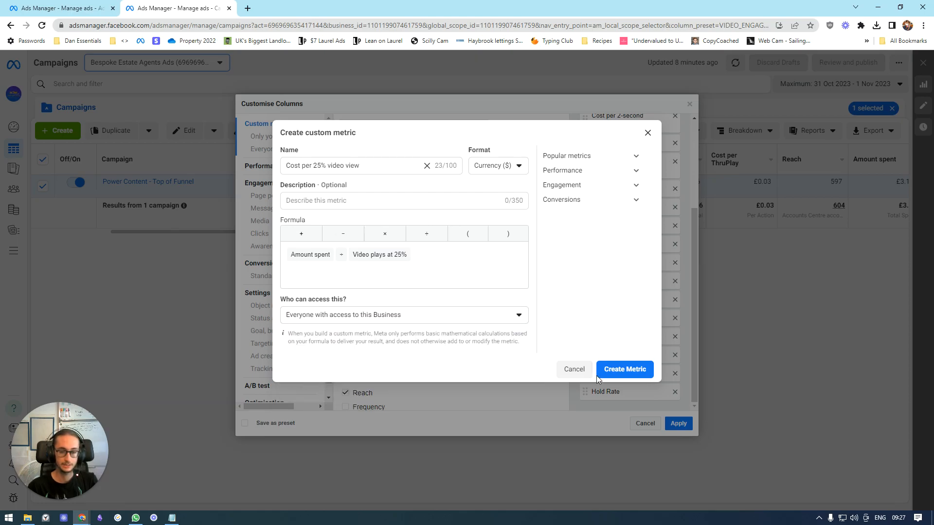
click(621, 371)
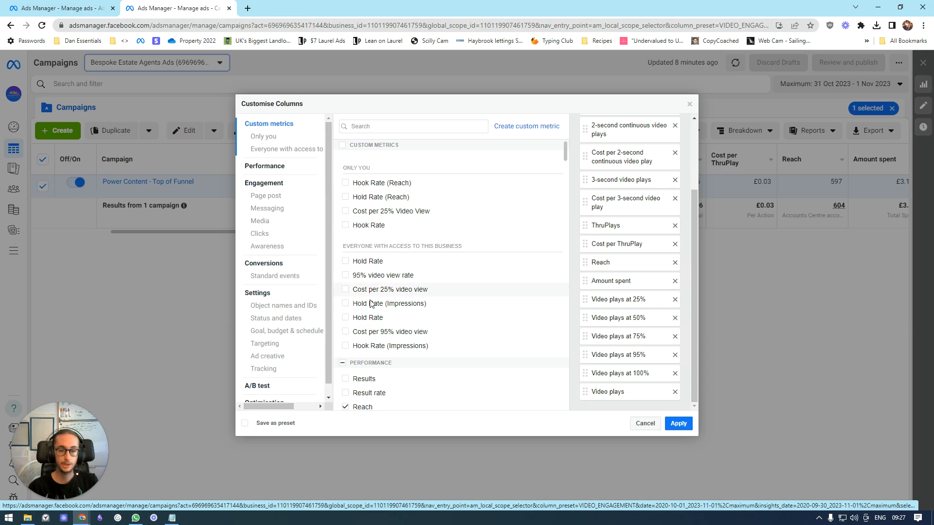
mouse_move(381, 305)
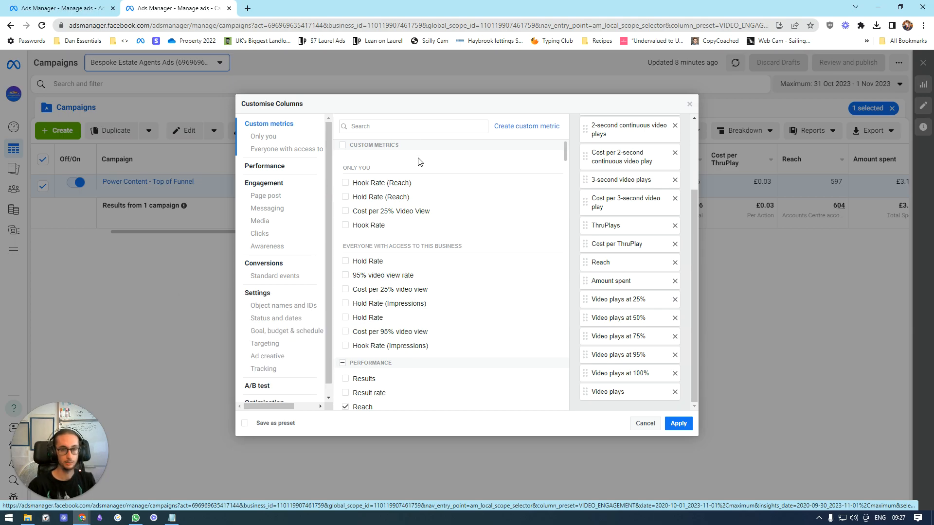
Remove Actions, Reach, and the 2-second, 3-second and ThruPlay metrics with their cost columns from the selected columns.
scroll(657, 221, up, 2)
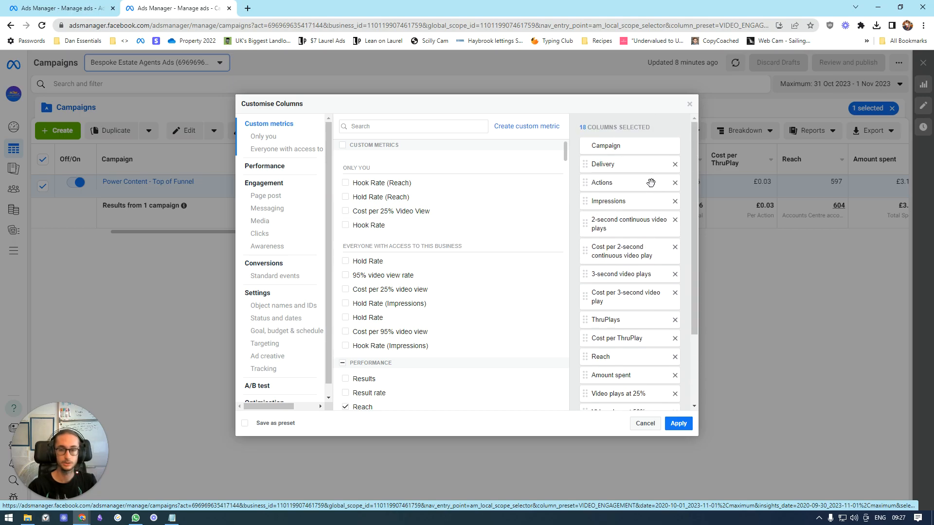
click(675, 184)
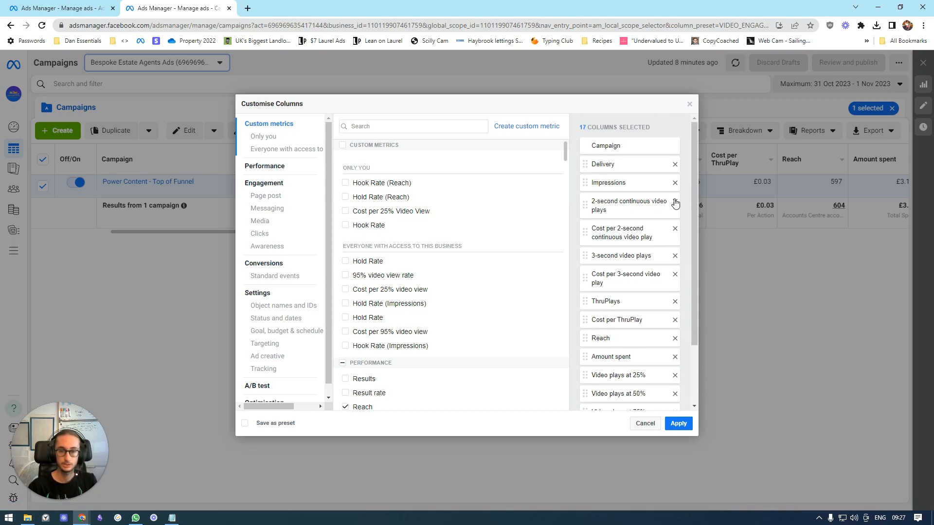
click(675, 203)
click(675, 203)
click(675, 201)
click(675, 202)
click(684, 201)
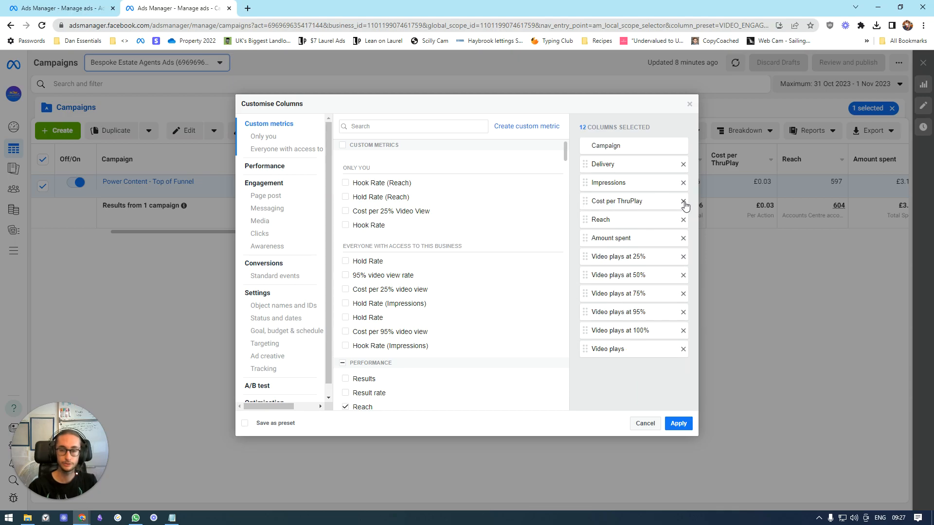
click(683, 201)
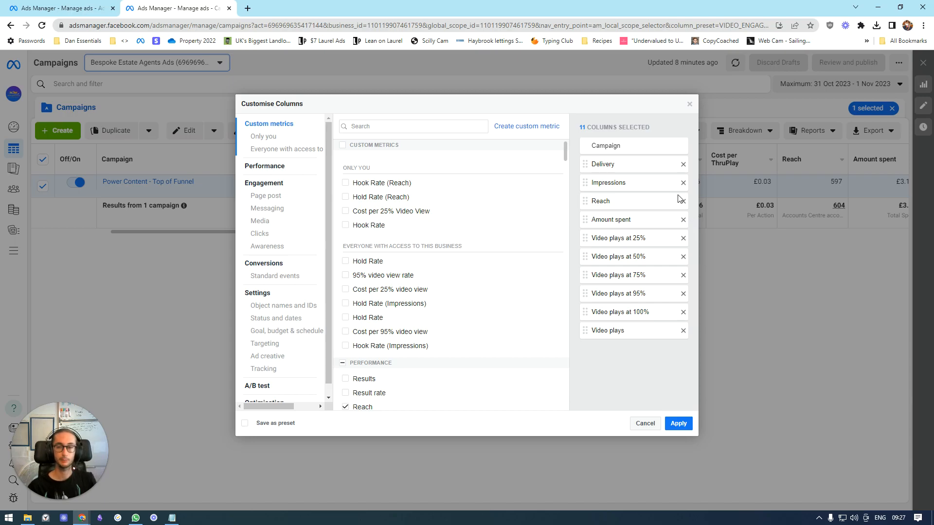
click(684, 201)
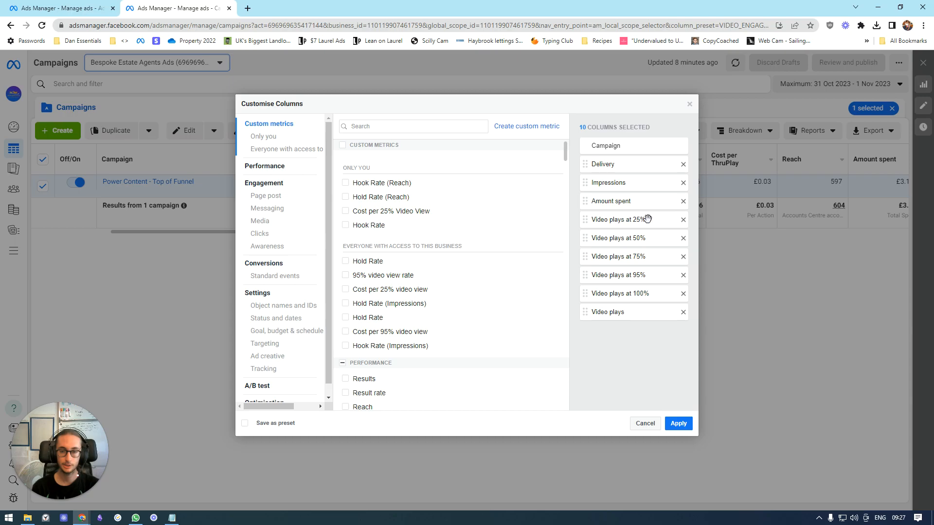
Remove Video plays at 50%, 75% and 100% and the plain Video plays metric from the selected columns.
click(683, 238)
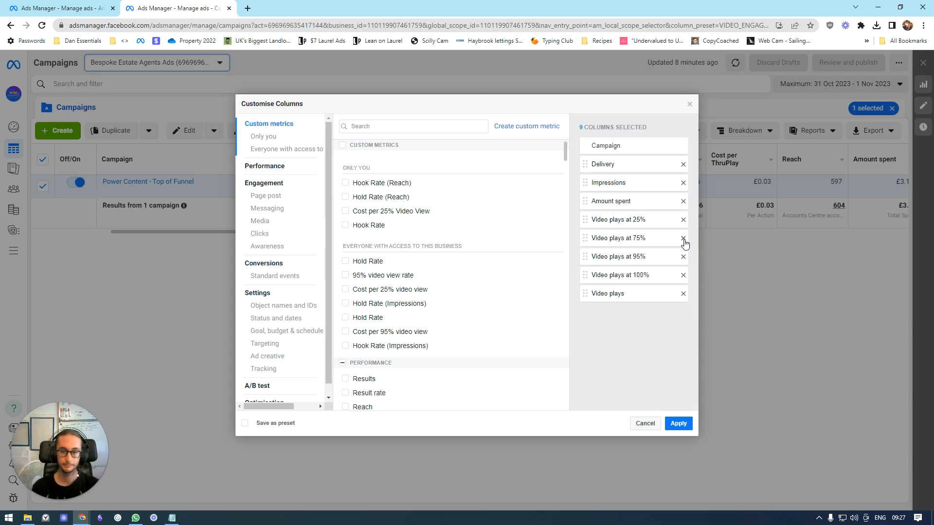
click(683, 239)
click(683, 257)
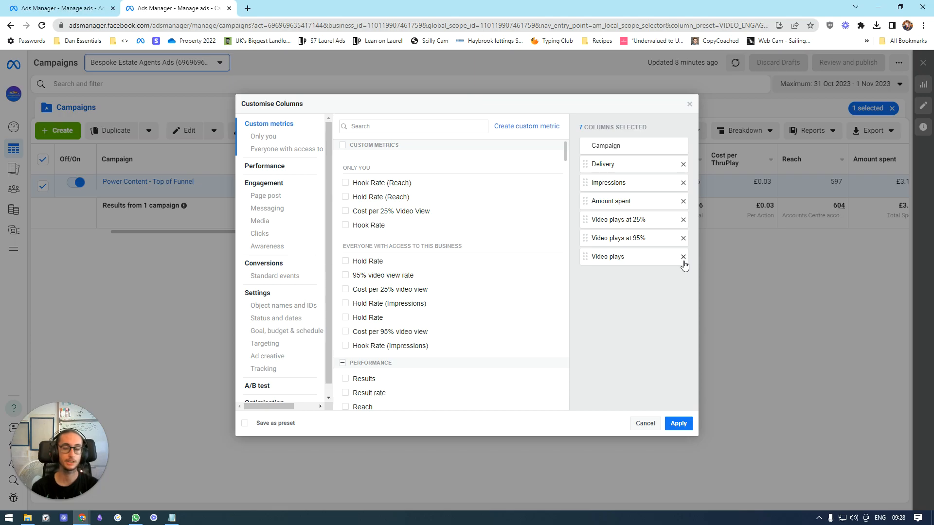
click(683, 257)
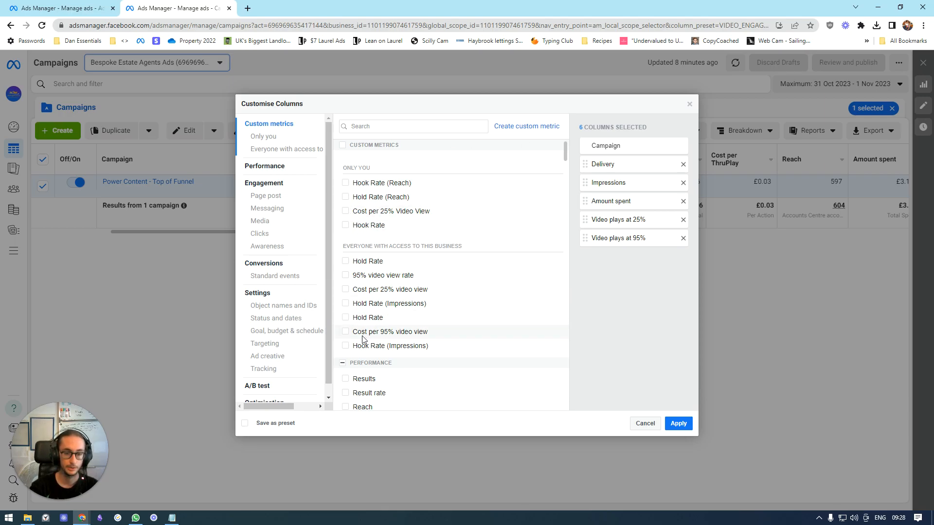
Add the new Hook Rate, Hold Rate and shared Cost per 25% video view custom metrics to the selected columns.
click(345, 226)
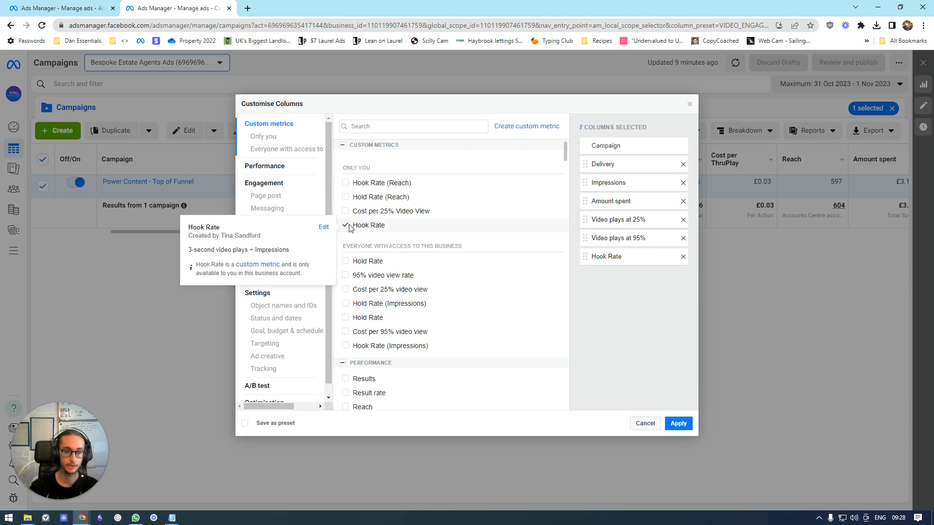
click(346, 262)
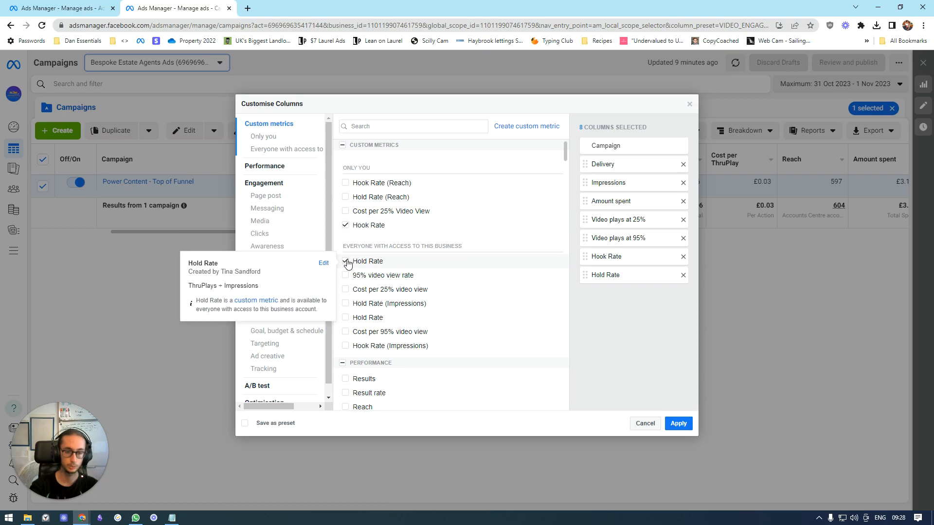
click(347, 291)
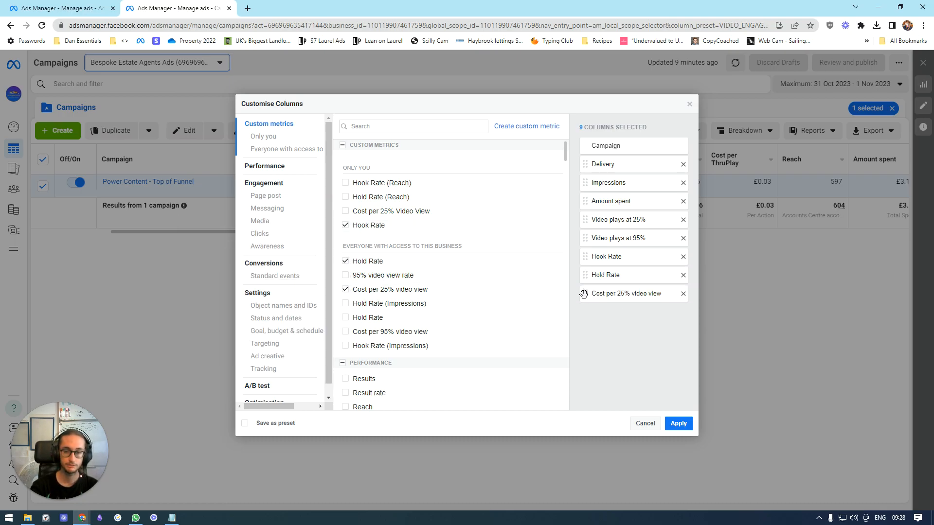
Reorder the columns so Hook Rate and Hold Rate follow Amount spent and Cost per 25% video view follows Video plays at 25%.
drag(588, 294, 585, 237)
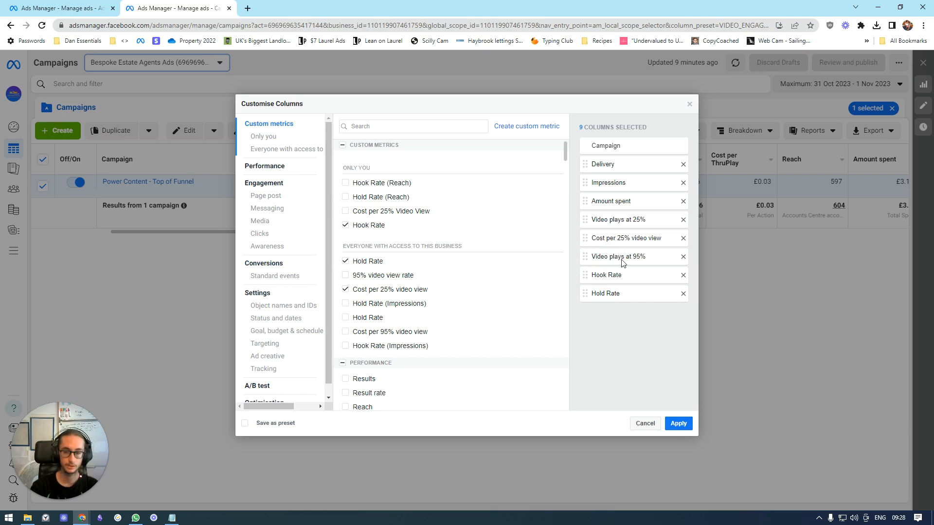
drag(585, 275, 583, 216)
drag(585, 293, 585, 234)
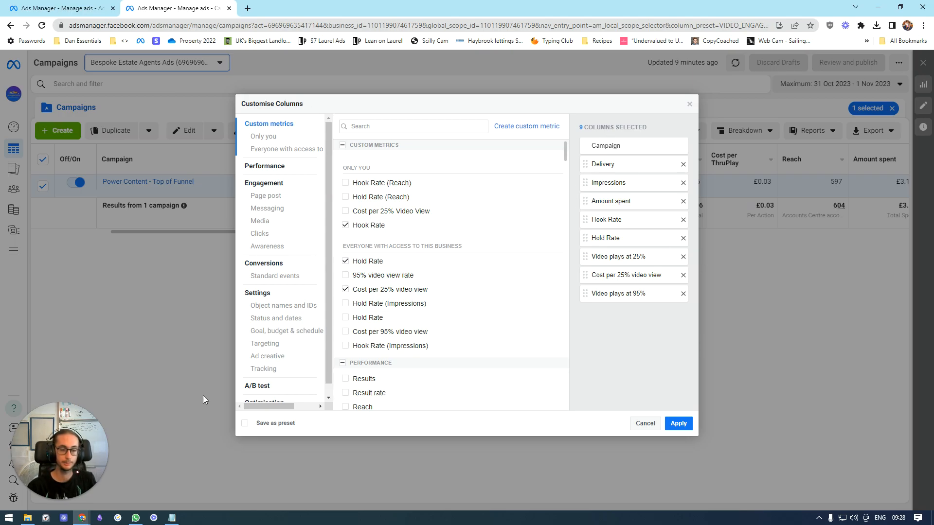
Save the selected columns as a preset named "Power Content - Video KPIs" and apply it to the campaigns table.
click(245, 423)
click(341, 422)
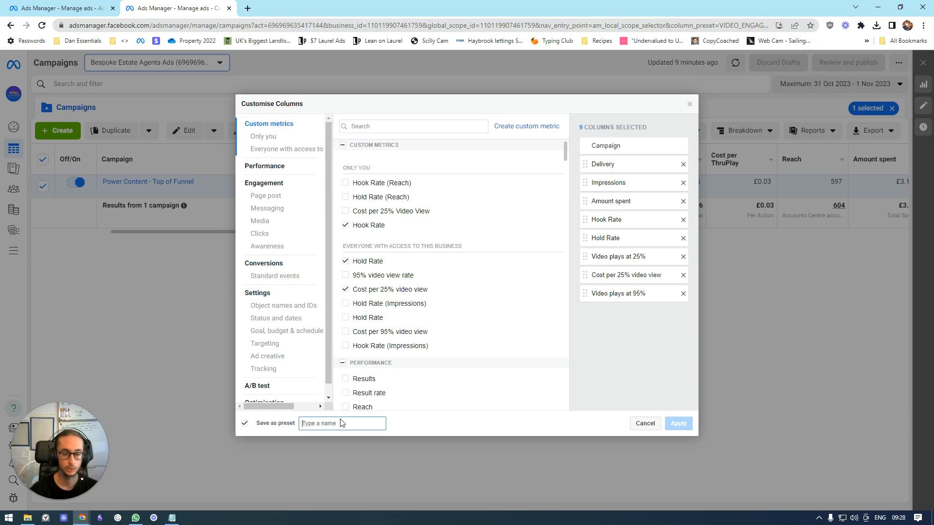
text(P)
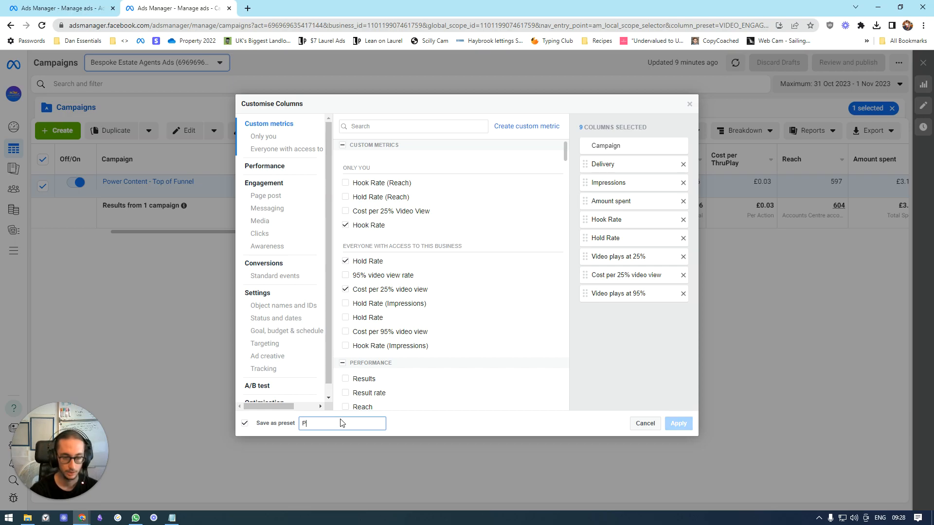
text(ower Content Video KPIs)
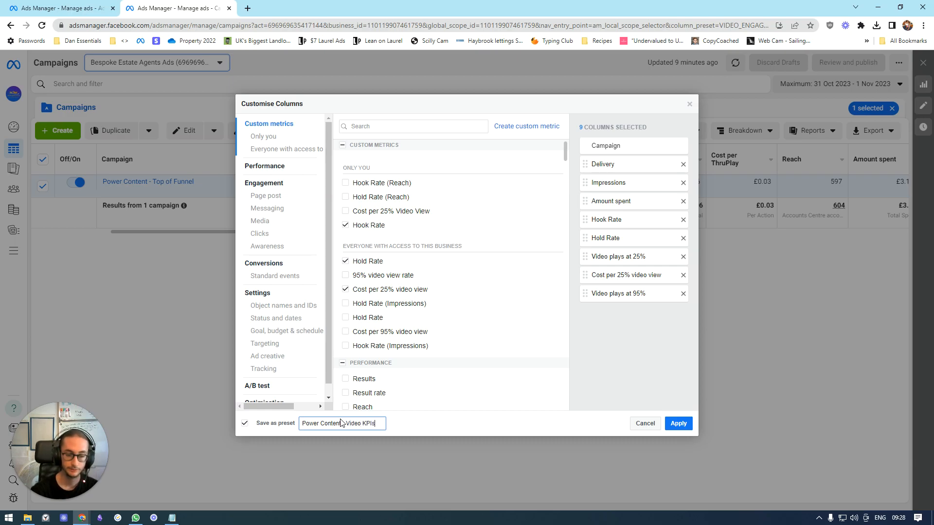
click(463, 422)
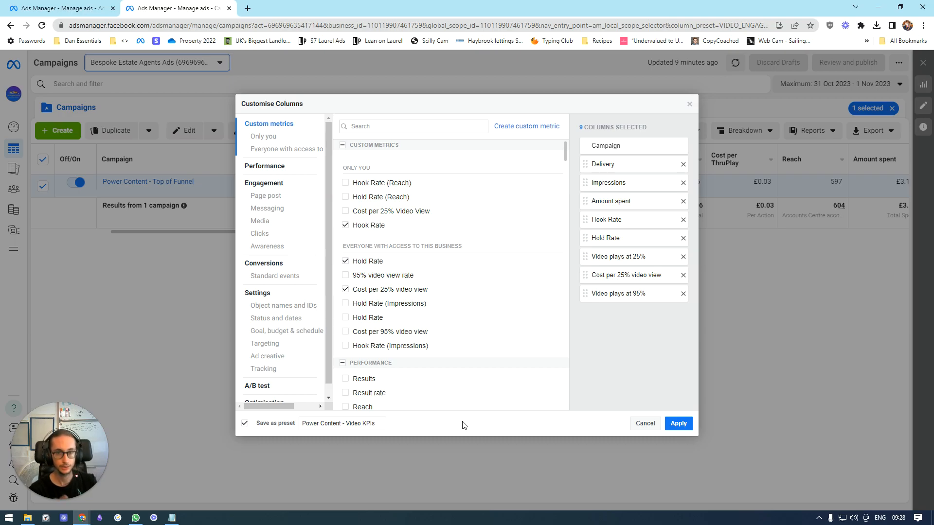
click(678, 423)
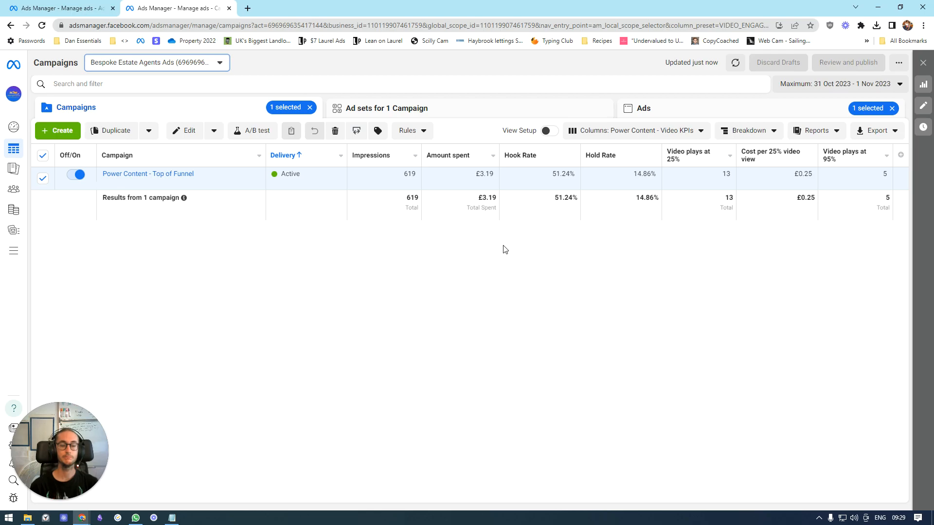
View the video KPI columns for the campaign's "PC - TOF - Pricing of your property" ad set and its ad.
click(425, 109)
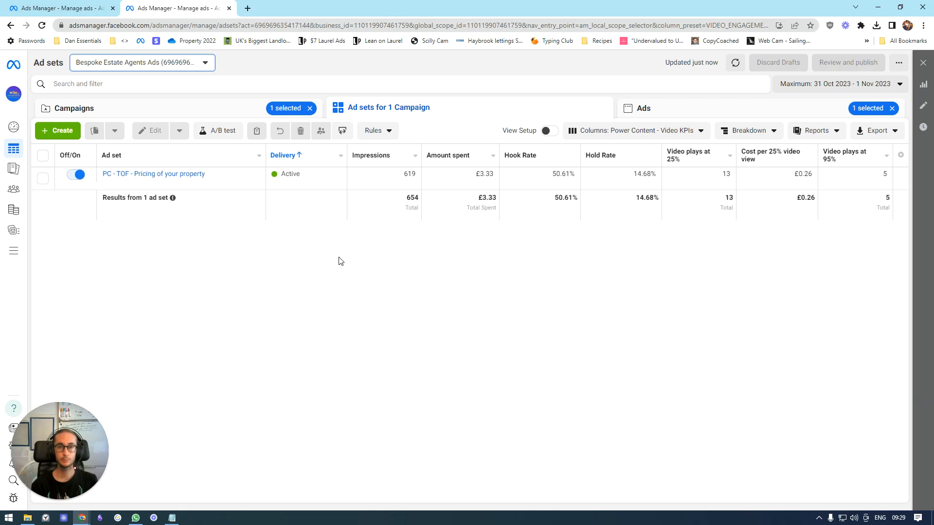
click(372, 184)
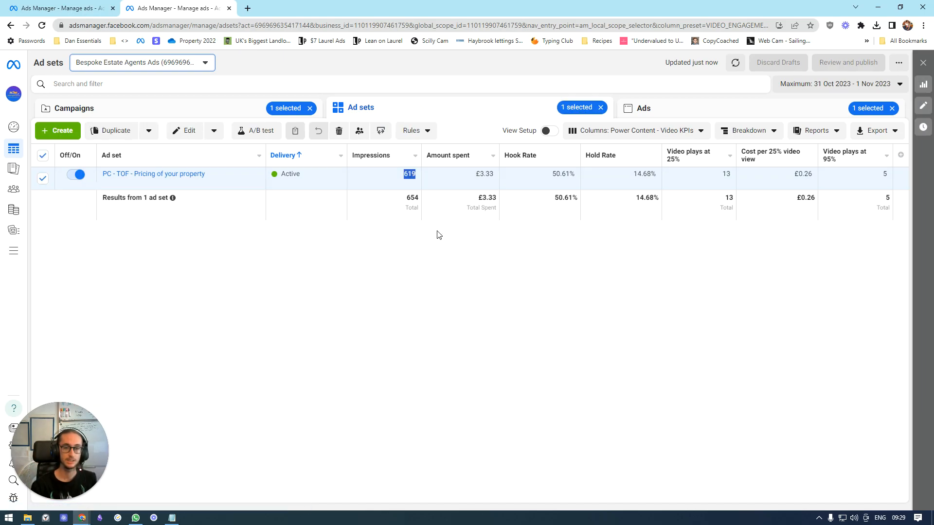
click(681, 111)
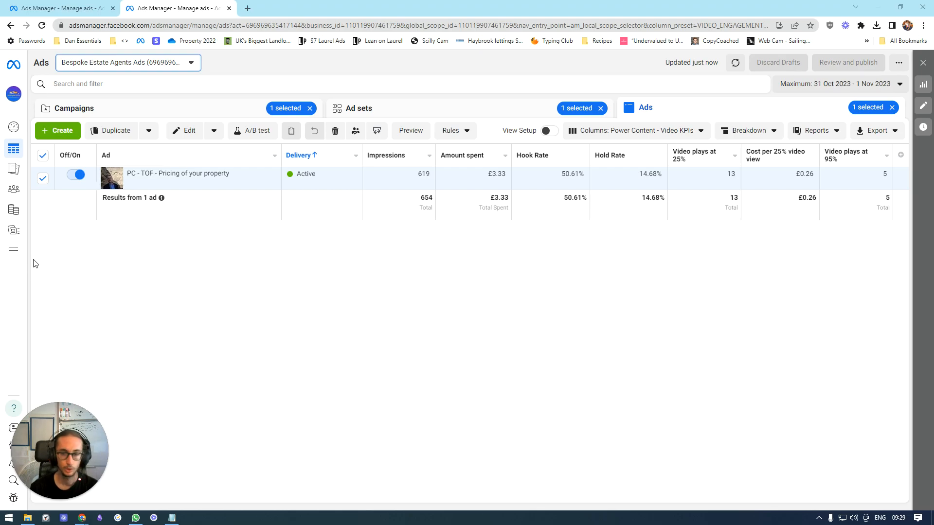
drag(513, 162, 564, 161)
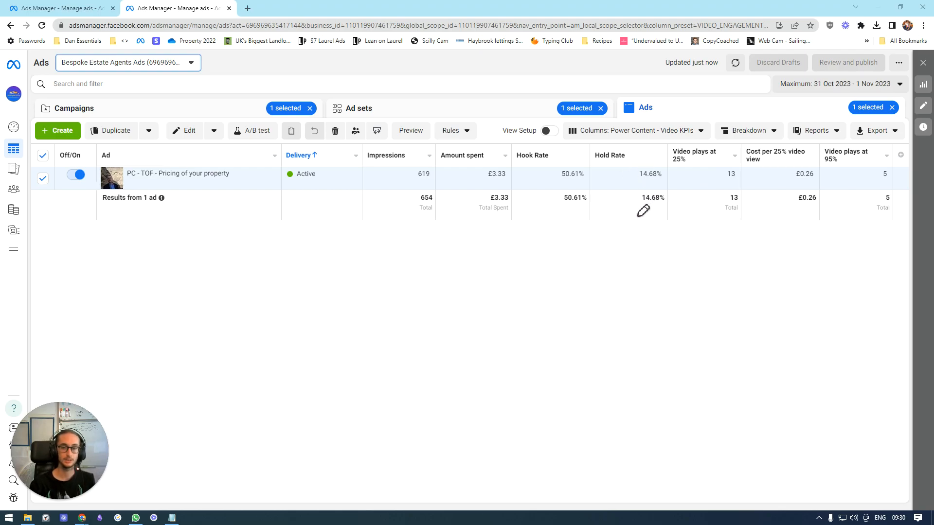
drag(594, 166, 635, 166)
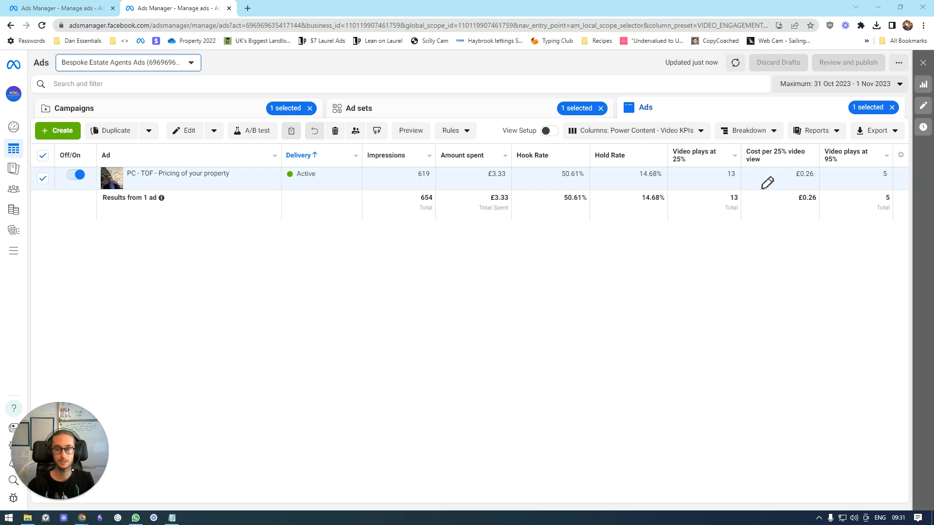
drag(738, 167, 821, 159)
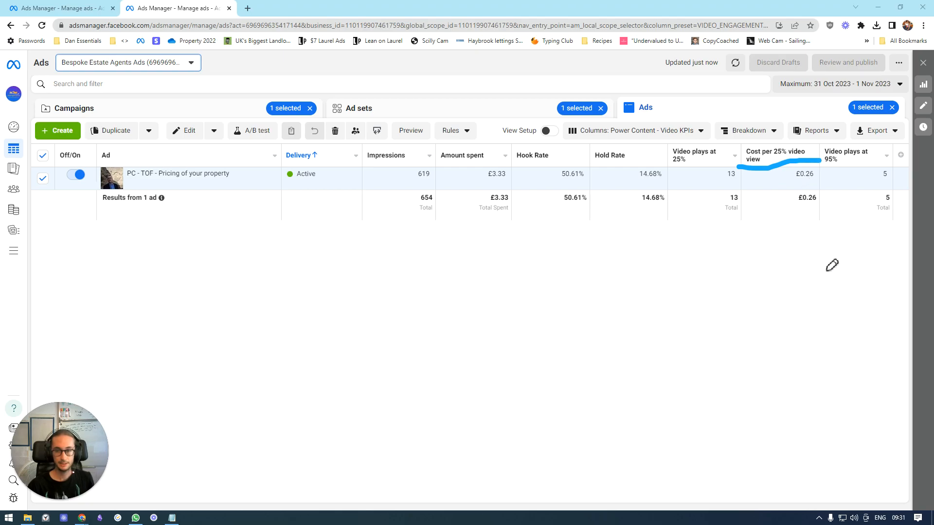
drag(784, 200, 832, 207)
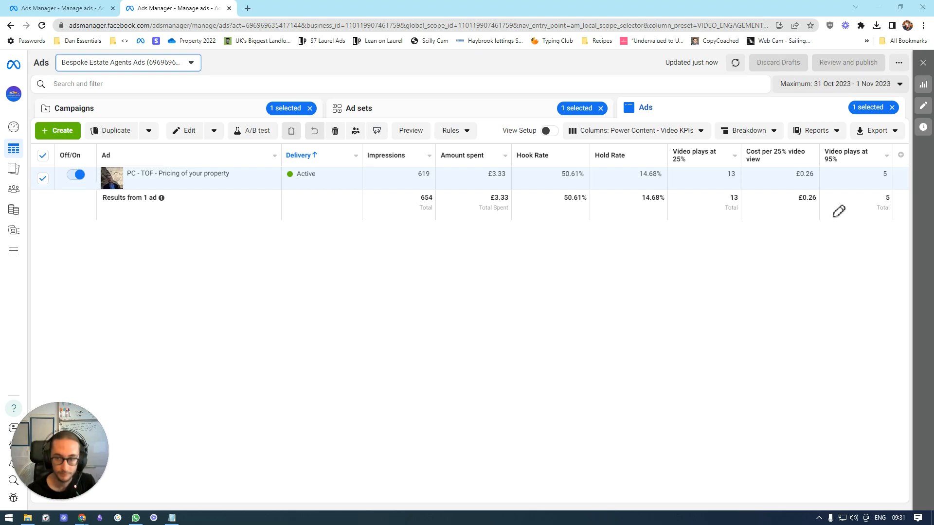
drag(784, 211, 830, 209)
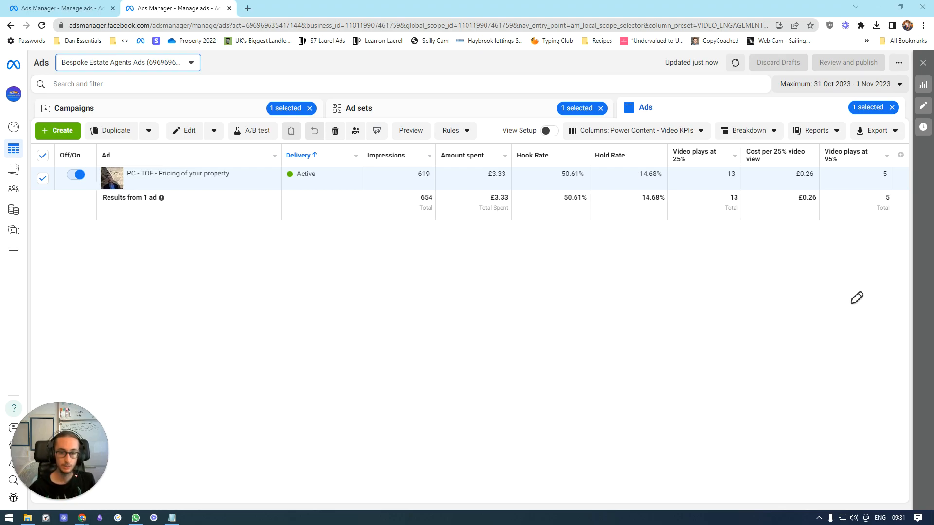
mouse_move(394, 240)
mouse_down()
mouse_move(465, 352)
mouse_move(695, 327)
mouse_up()
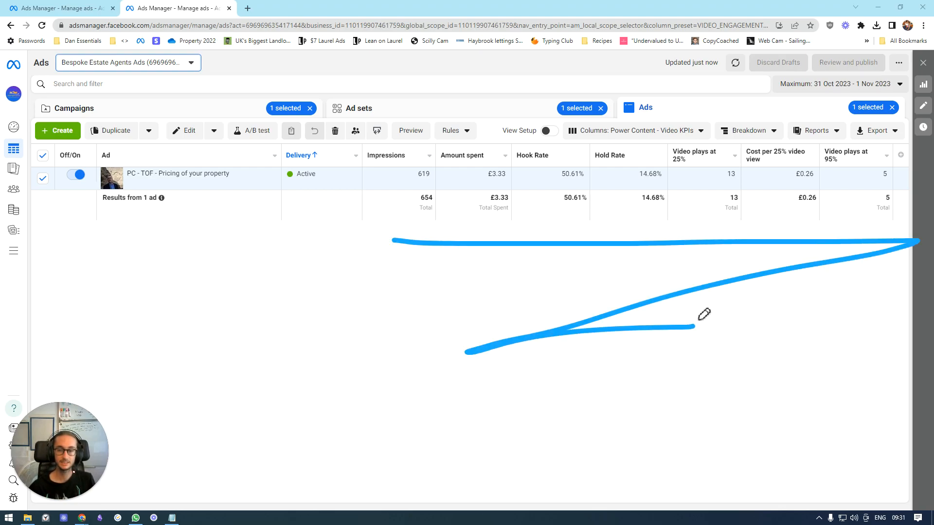